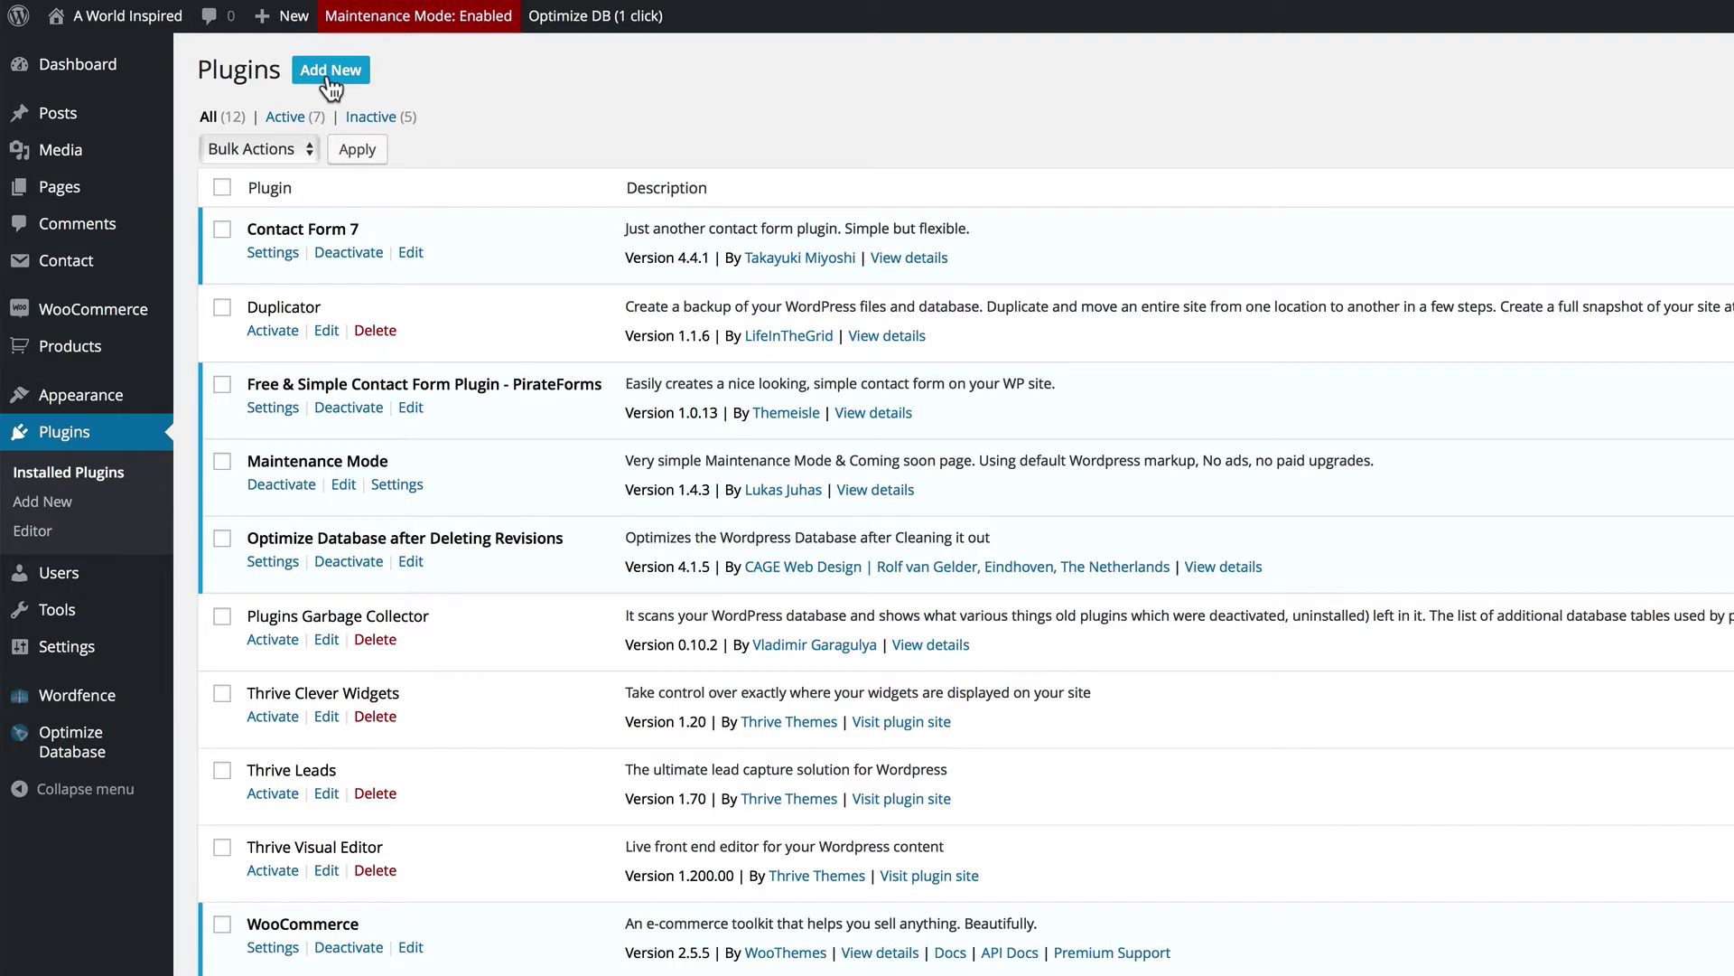
# Step: Search the Add Plugins page for 'snapid'
pyautogui.click(330, 72)
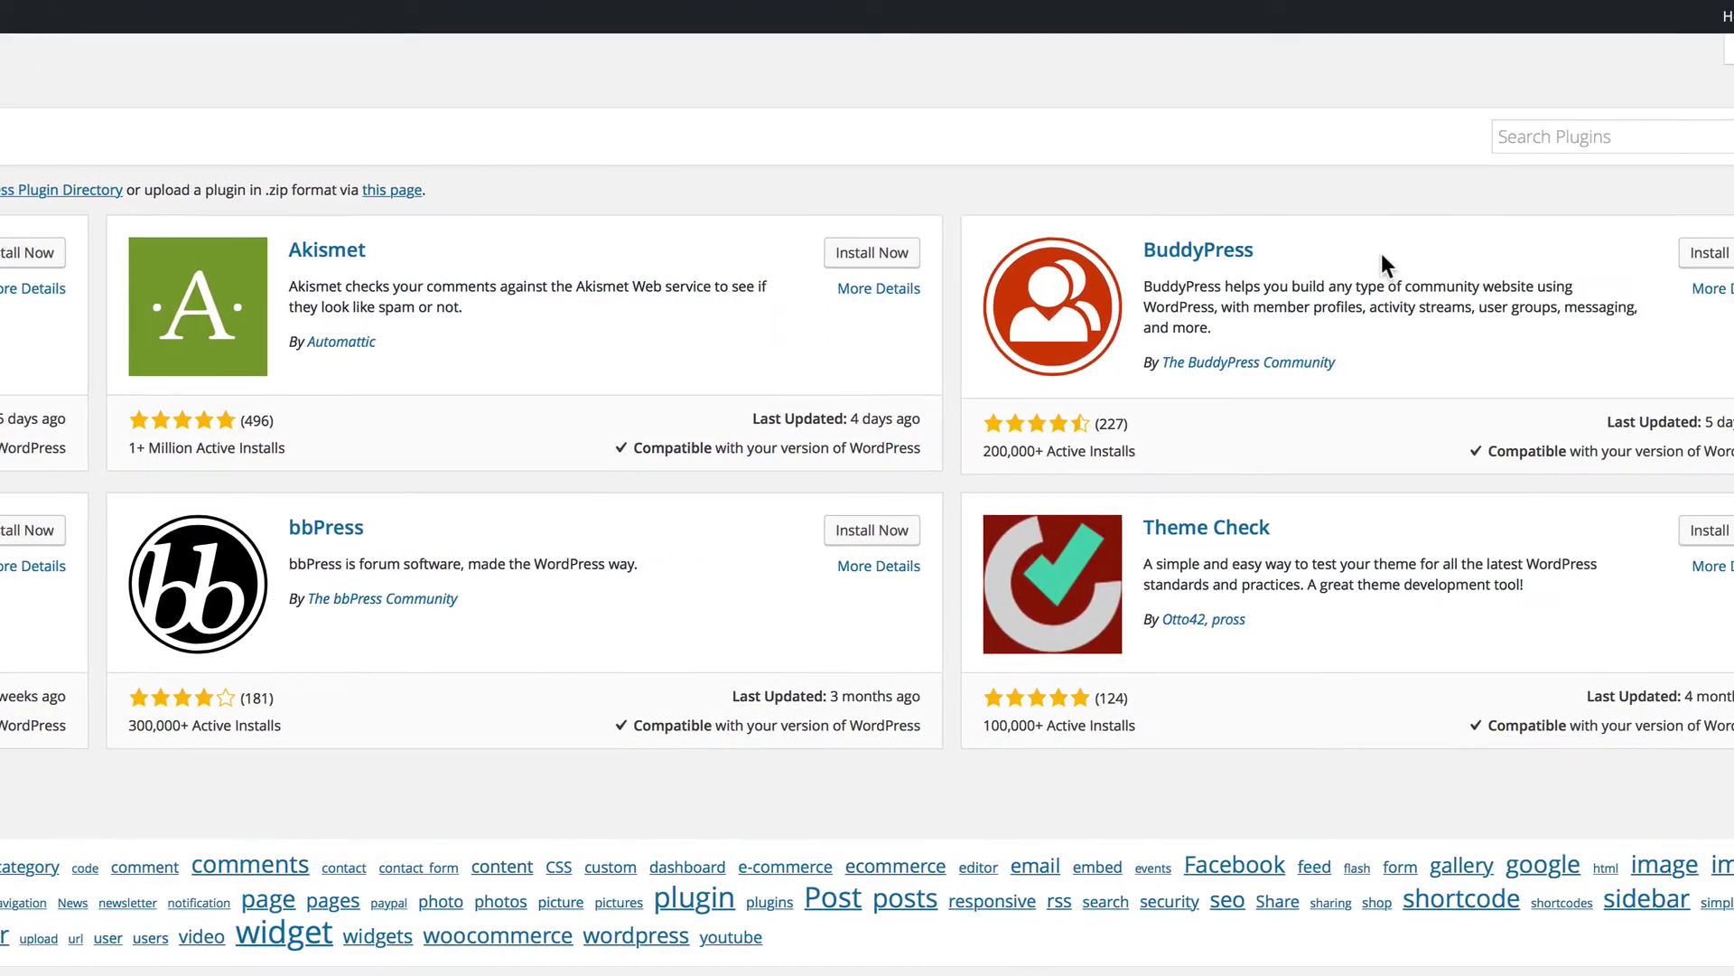
pyautogui.click(1442, 141)
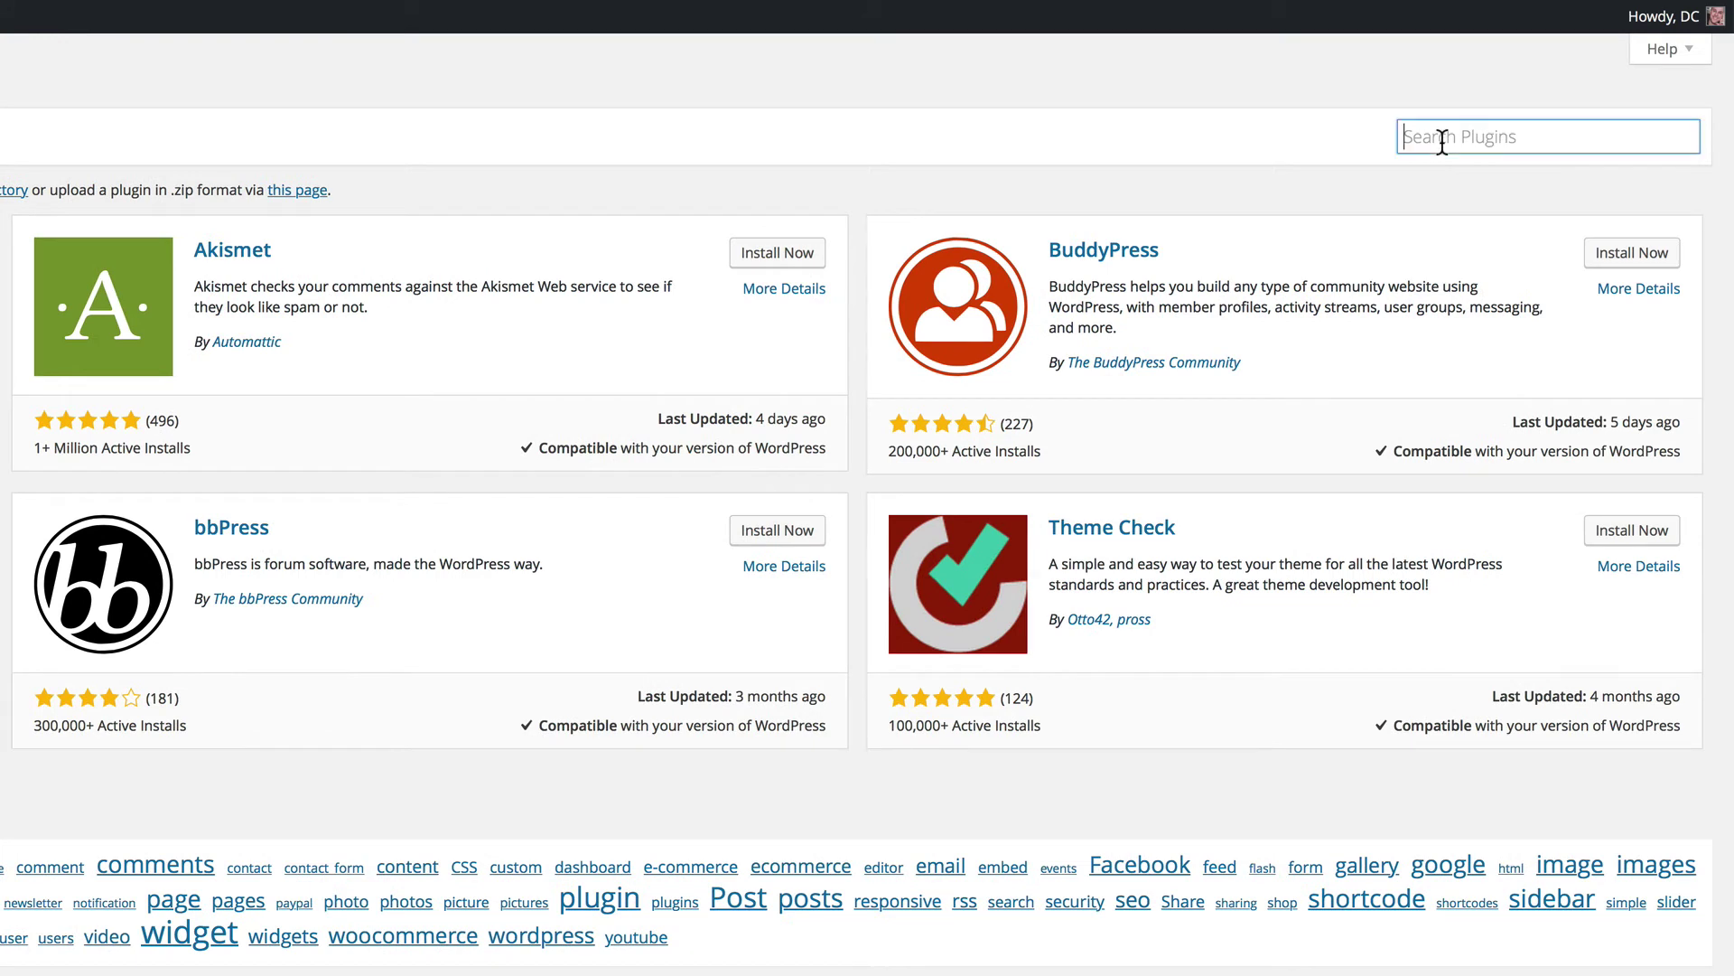
pyautogui.write('snapid')
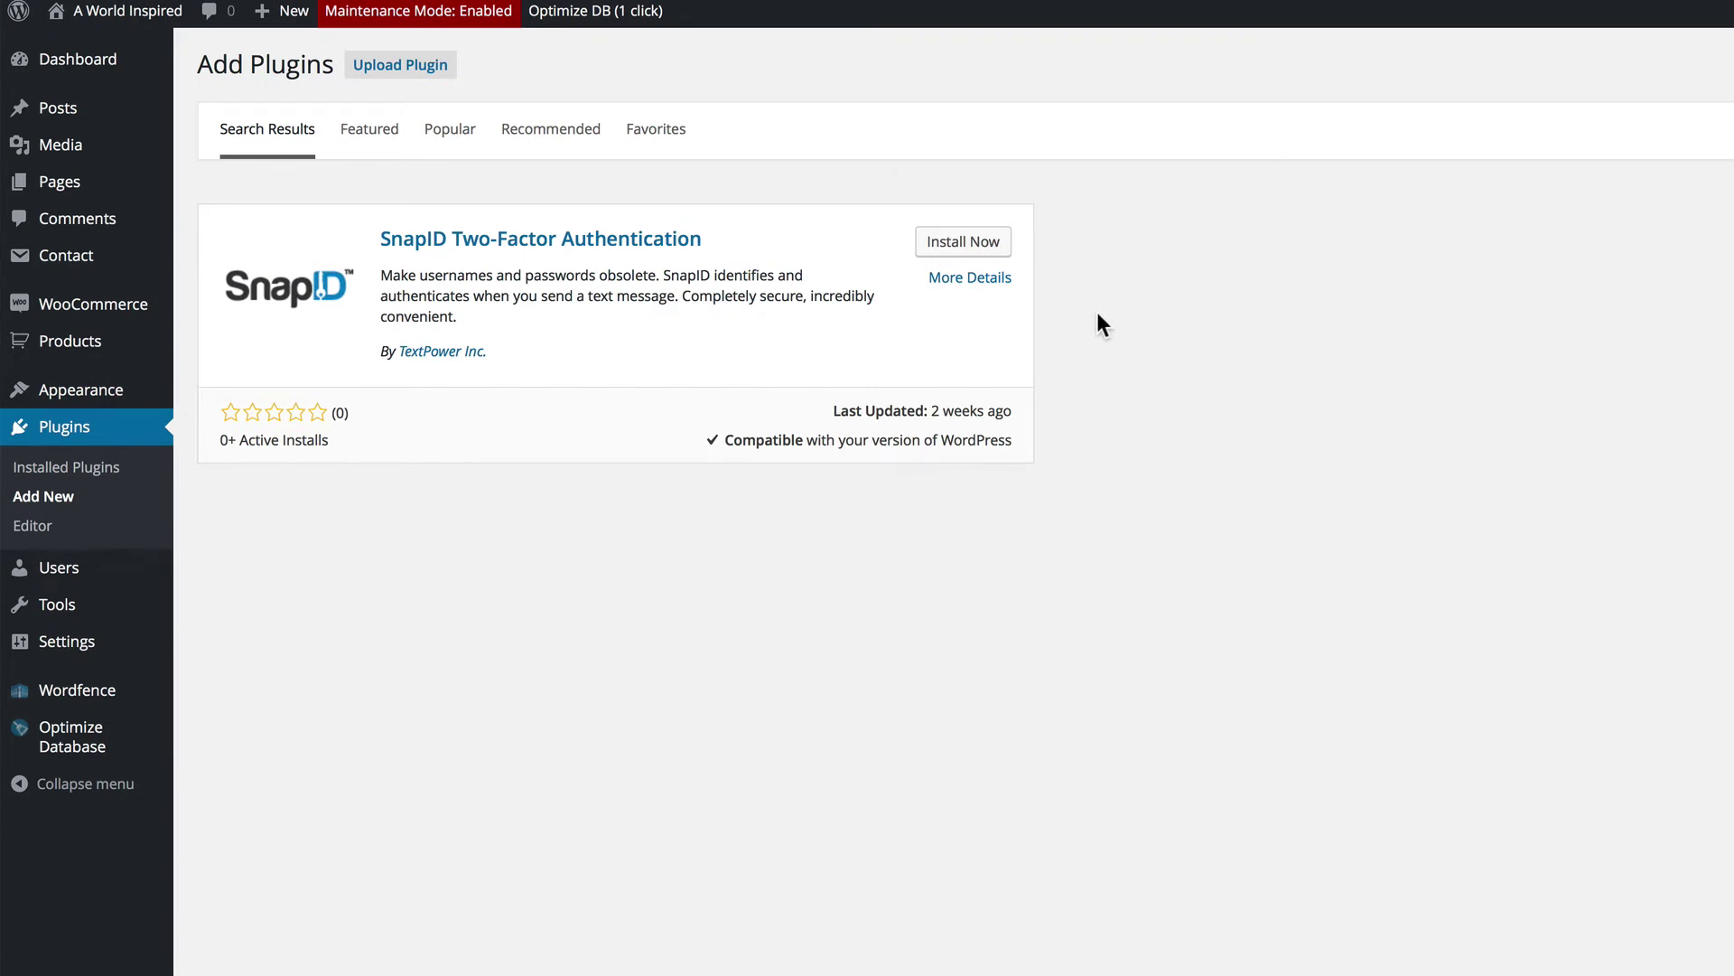
# Step: Install and activate the SnapID Two-Factor Authentication plugin from the search result
pyautogui.click(978, 259)
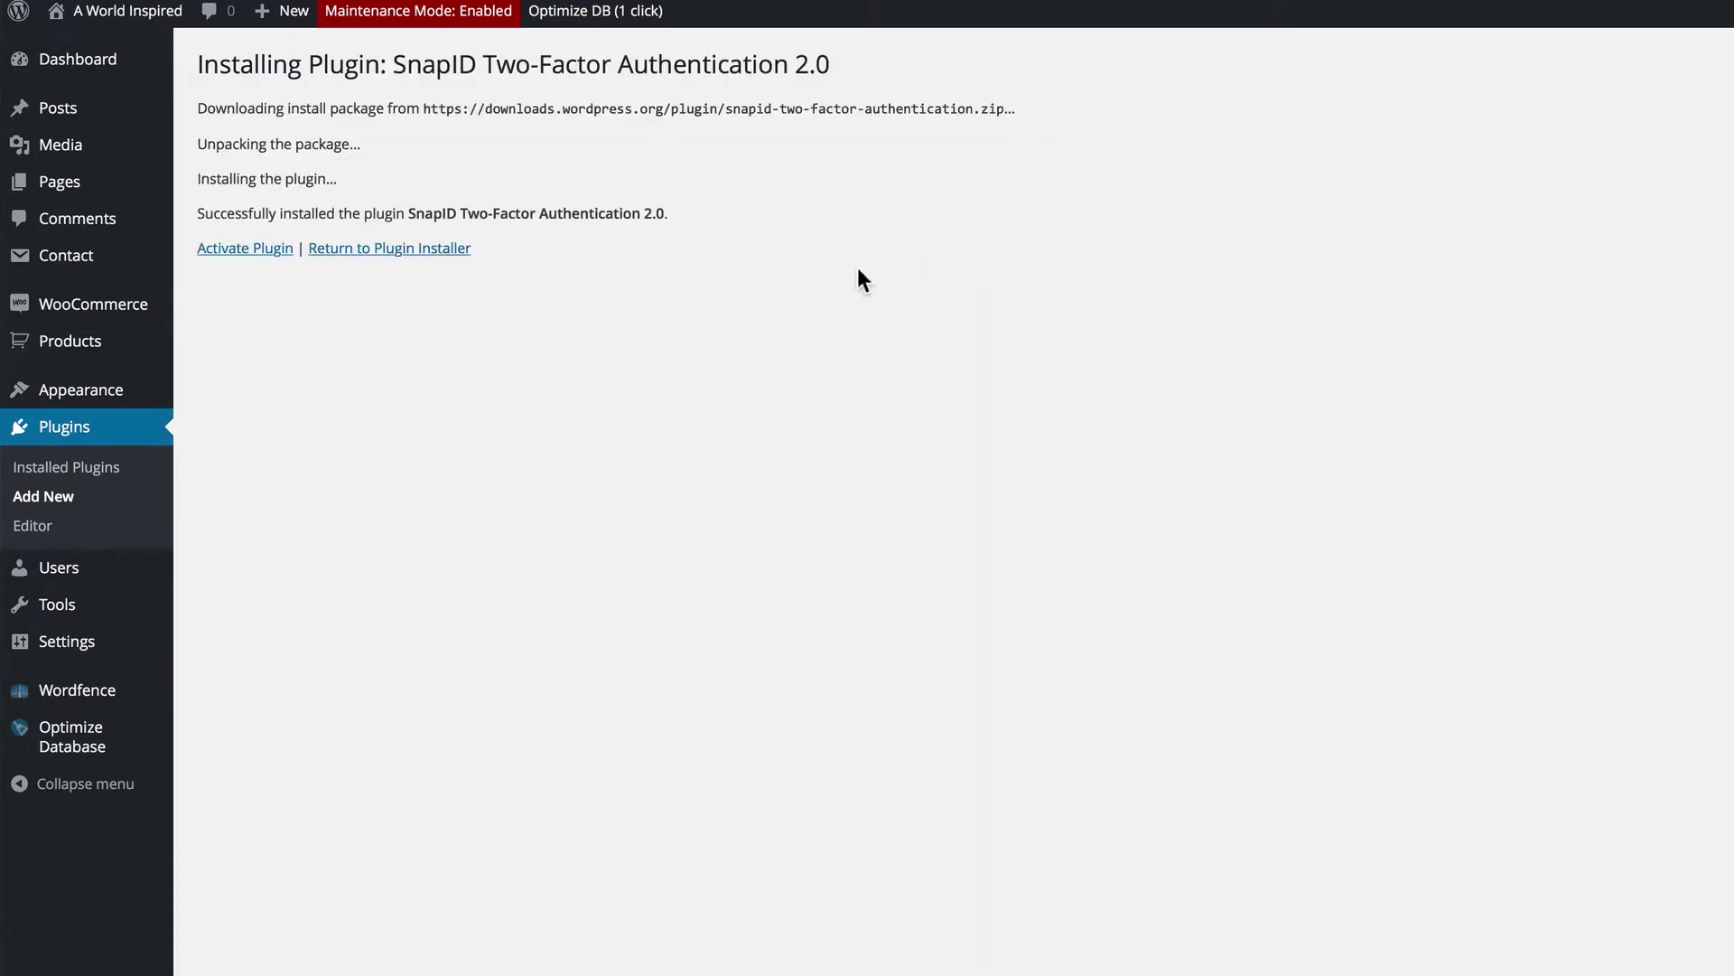
pyautogui.click(270, 254)
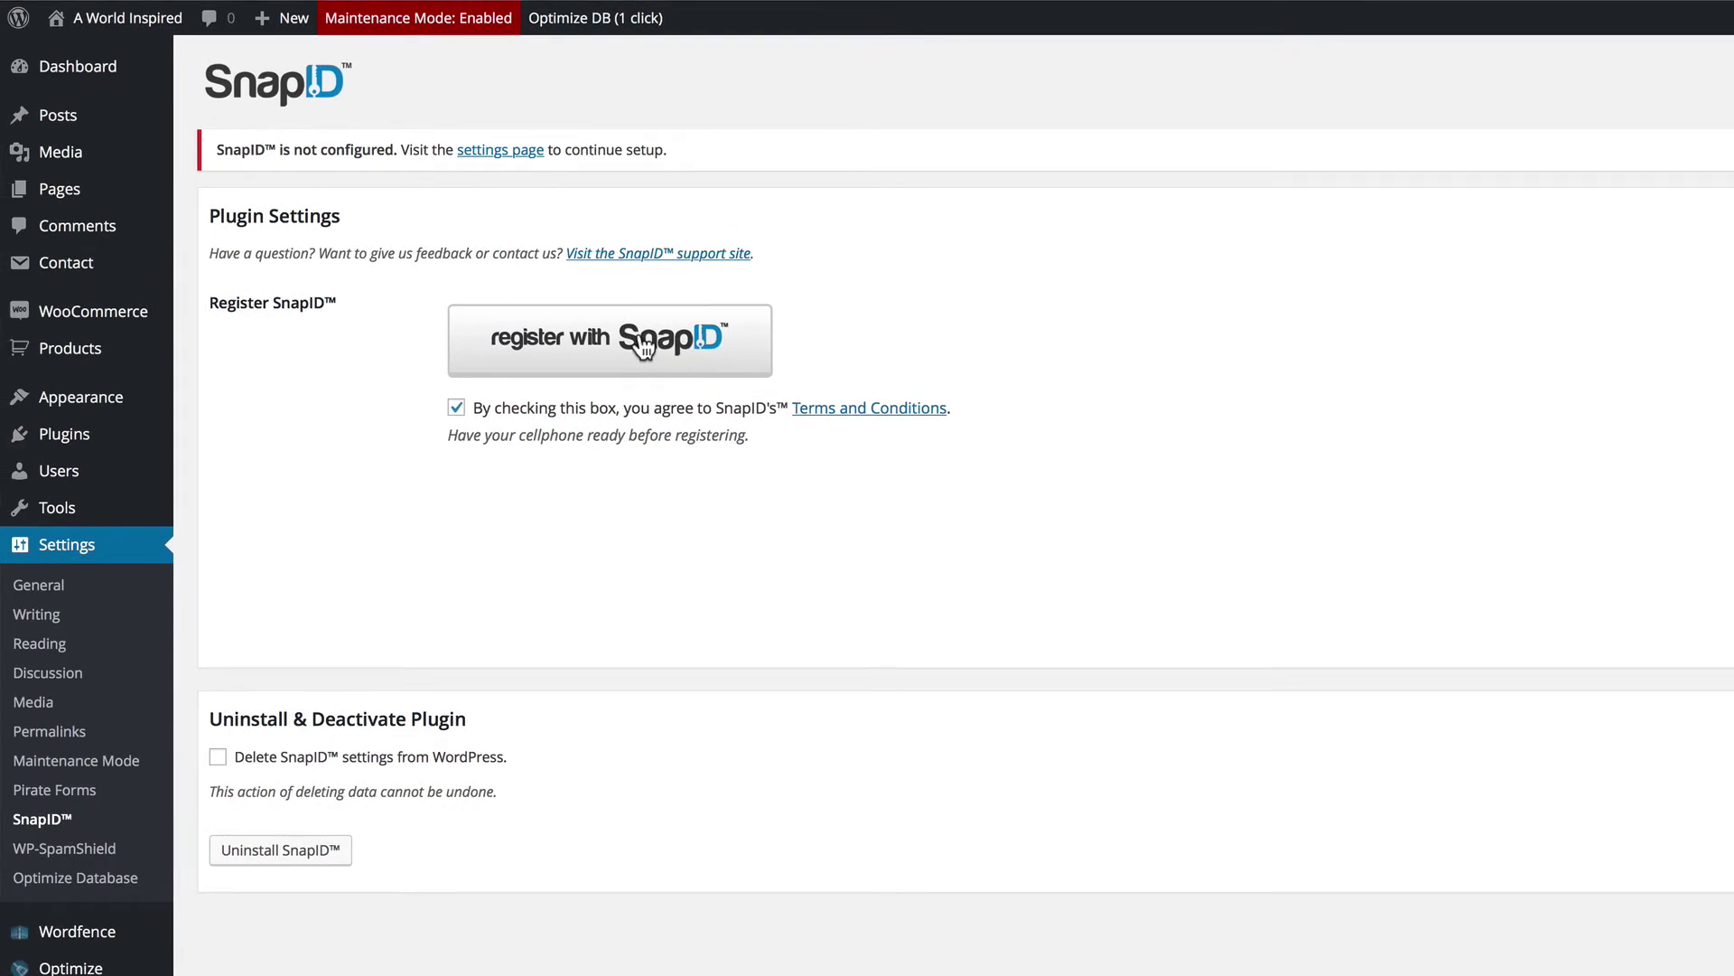
# Step: Register the site with SnapID, with the Terms and Conditions box checked
pyautogui.click(644, 347)
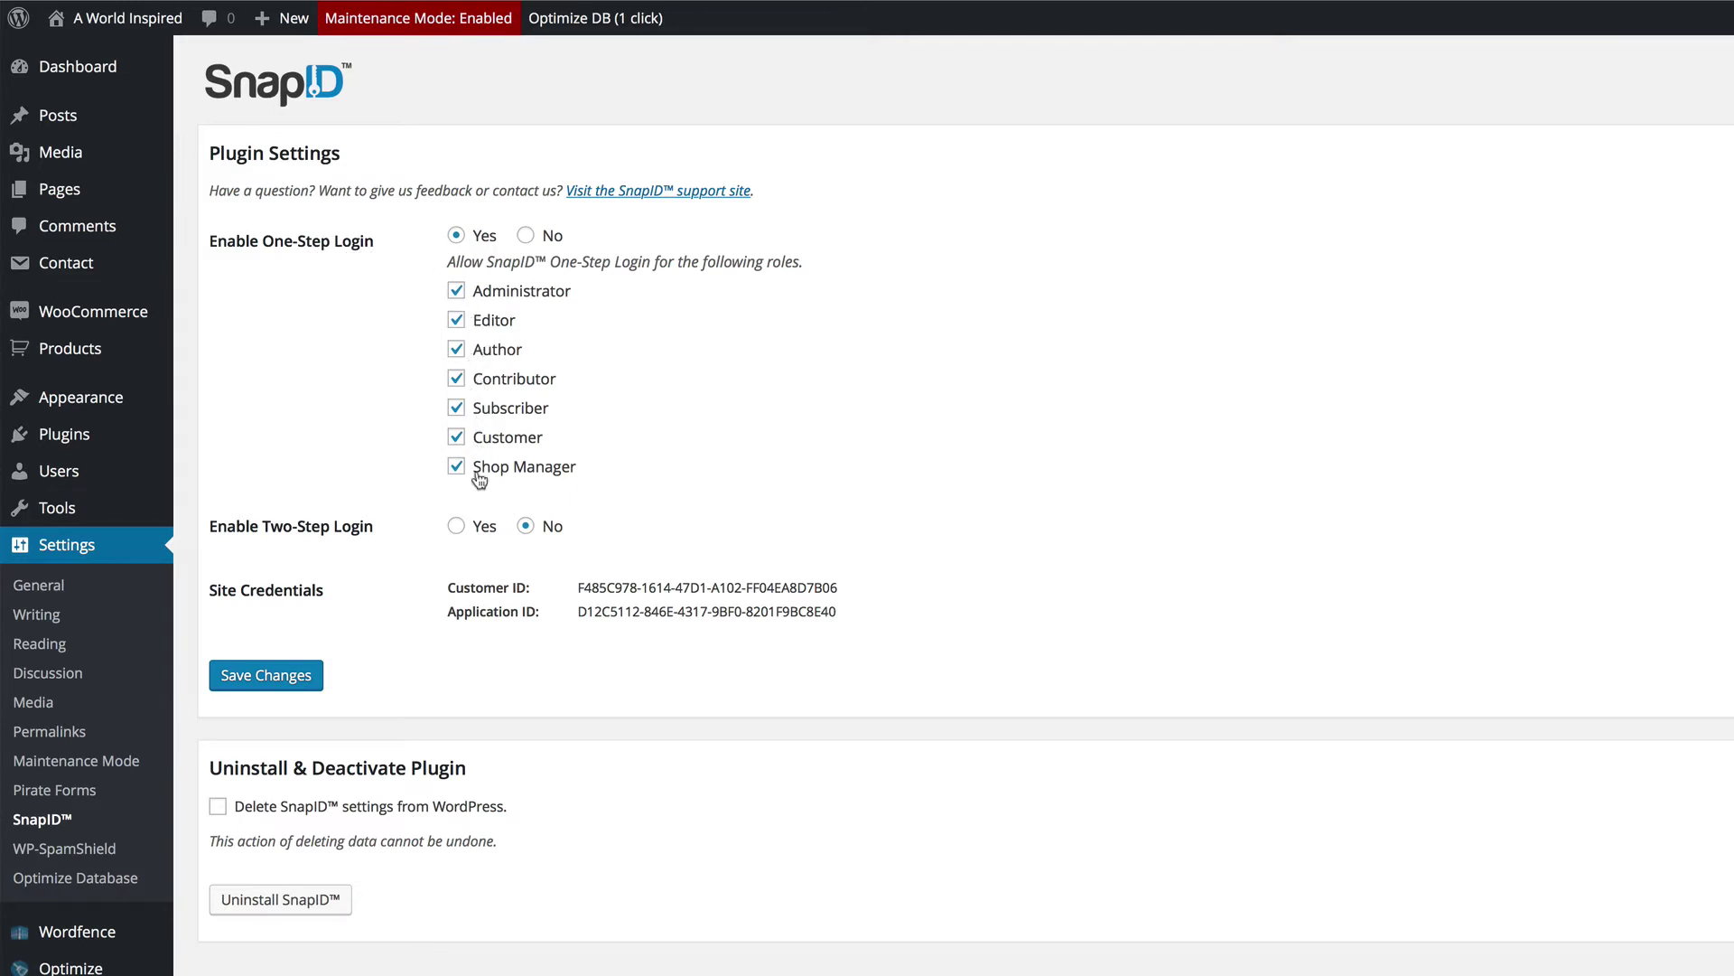
# Step: Turn on Two-Step Login for Administrator and keep One-Step Login for the other six roles
pyautogui.click(527, 237)
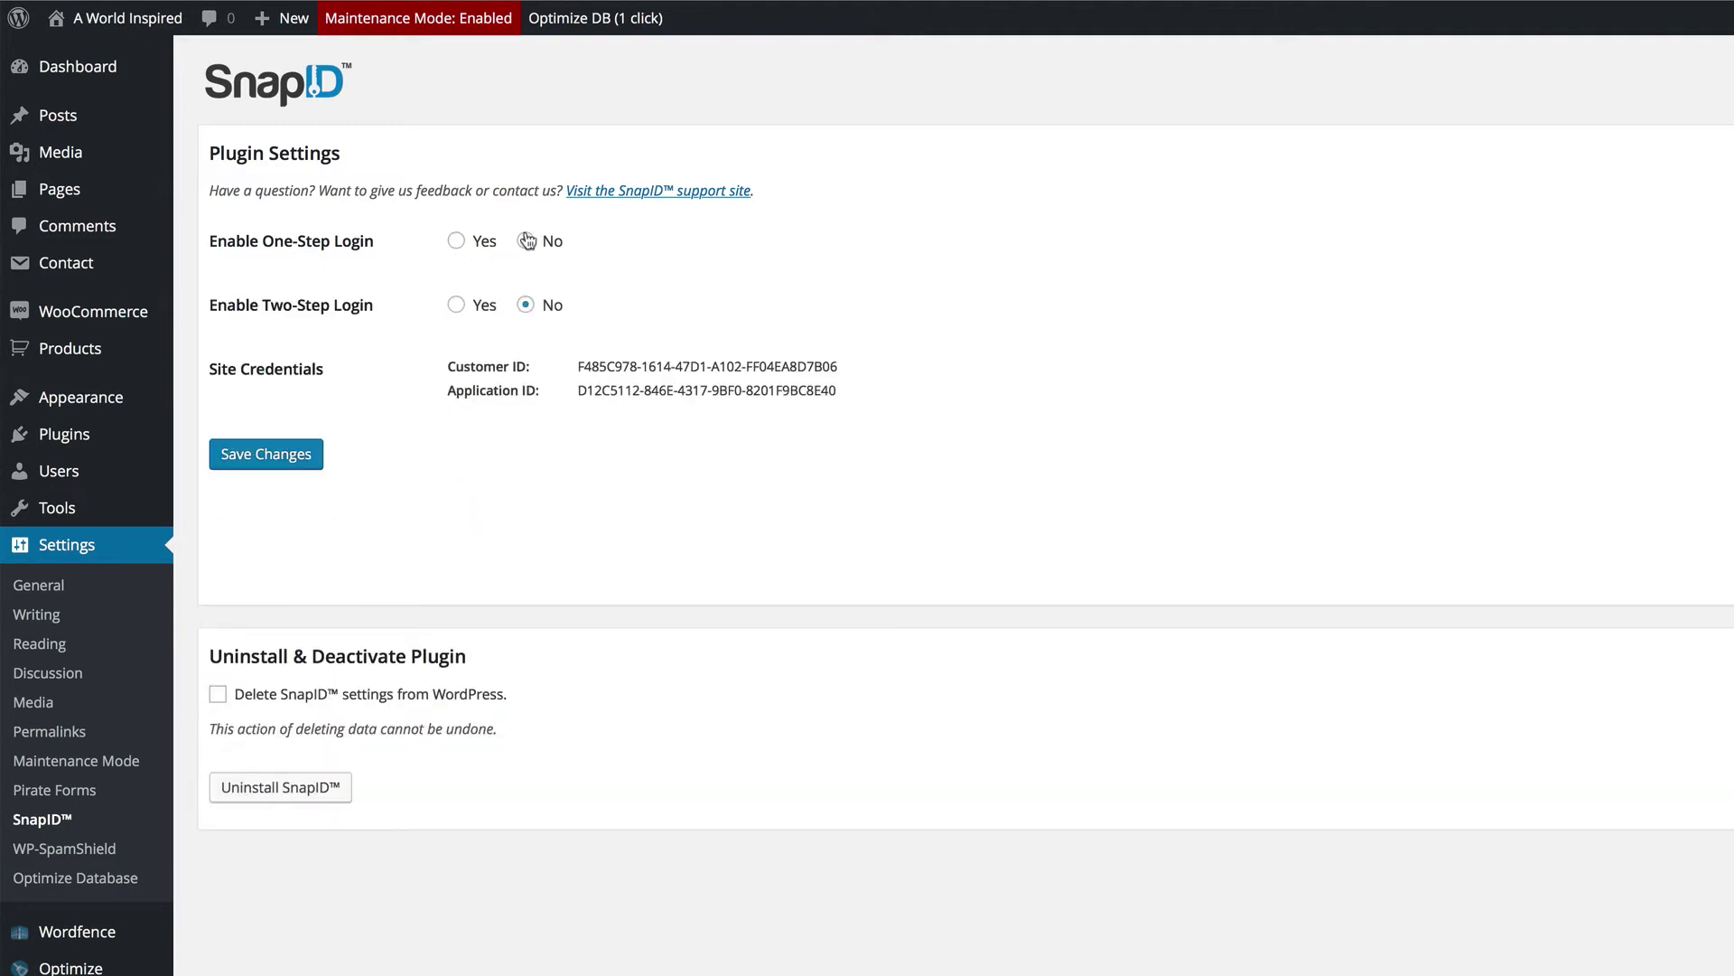
pyautogui.click(458, 307)
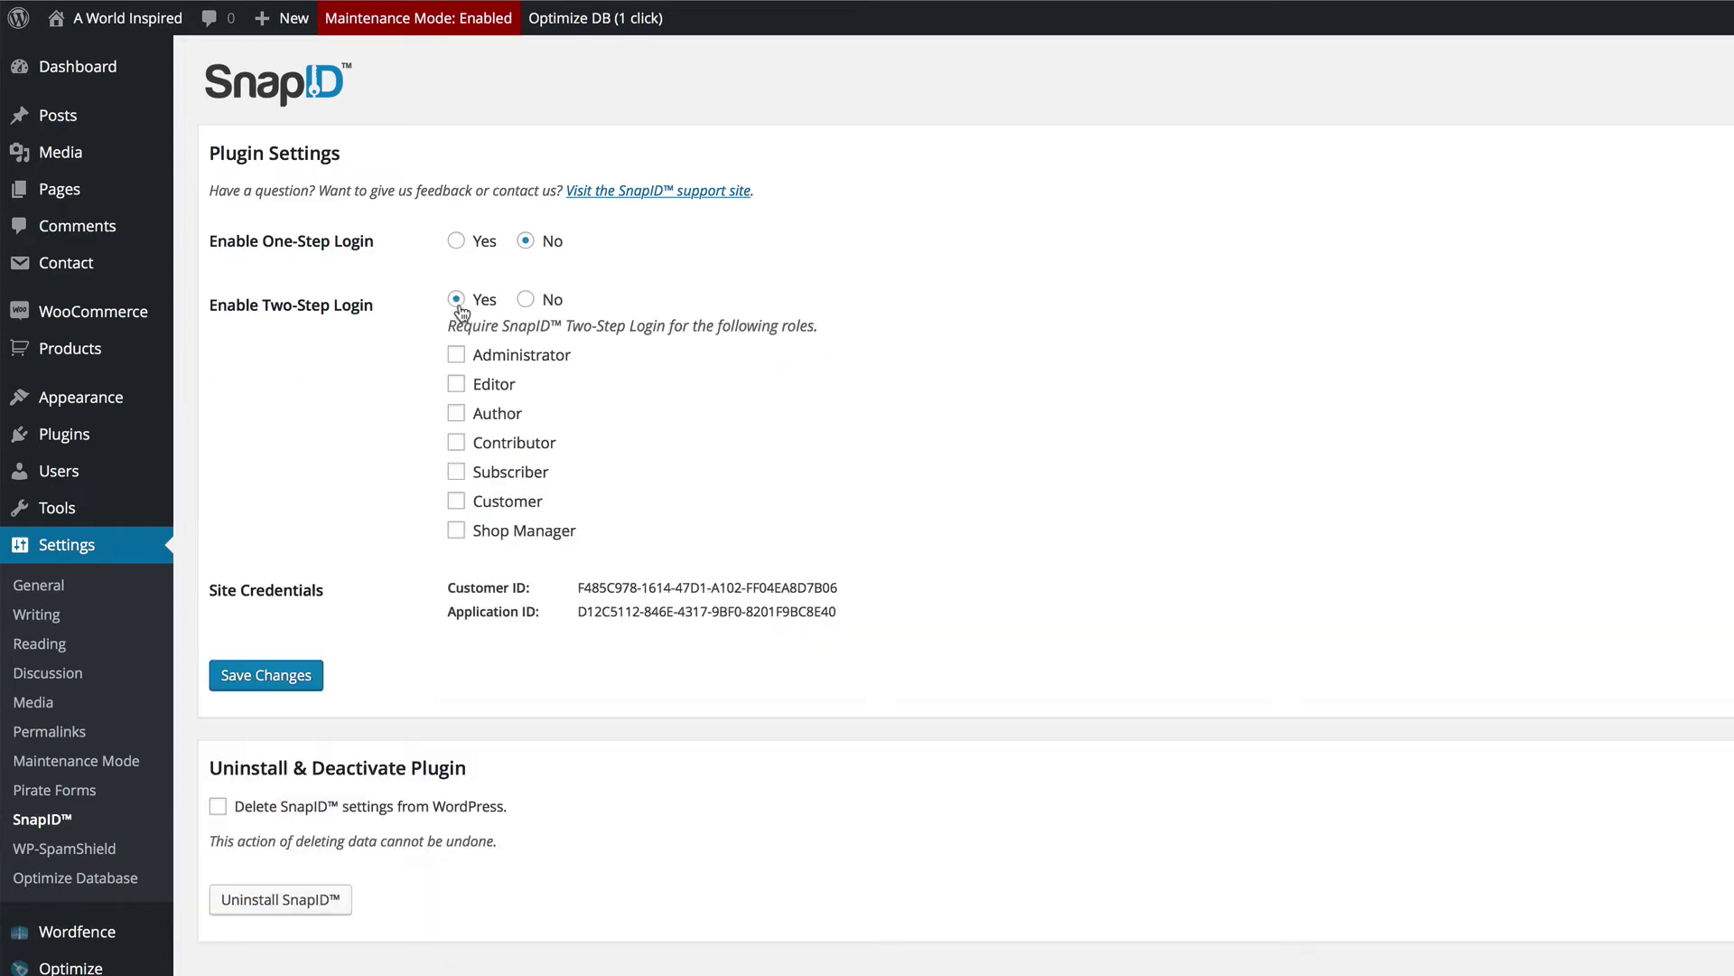
pyautogui.click(456, 241)
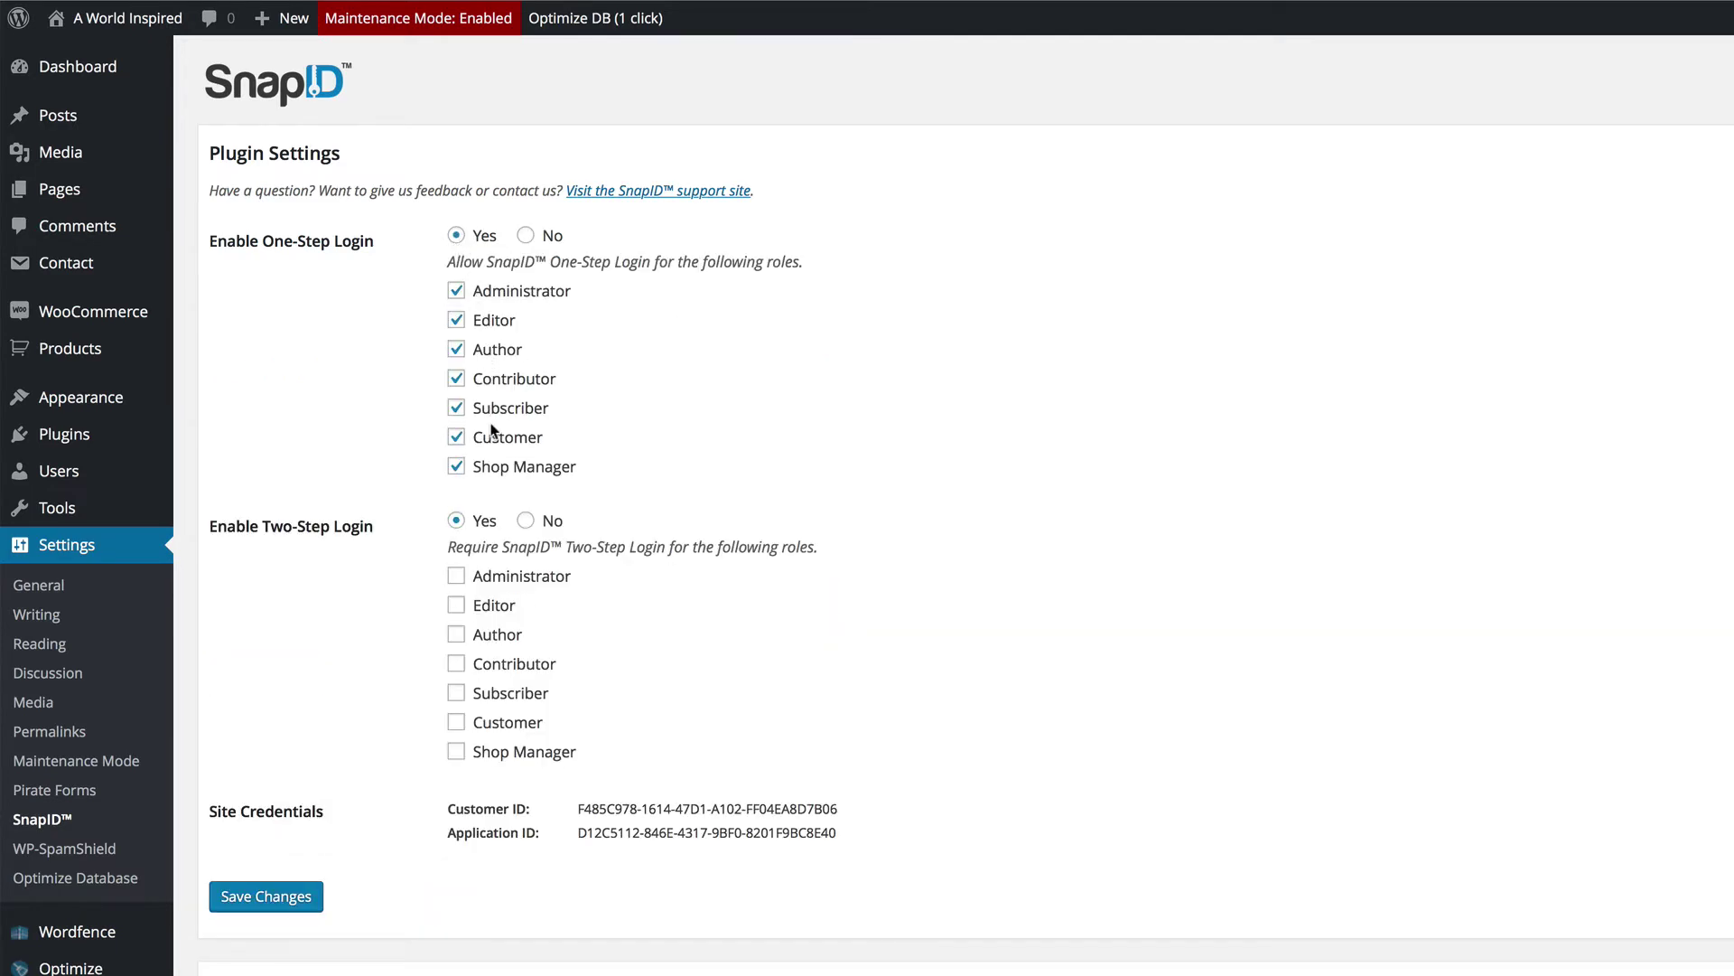
pyautogui.click(457, 292)
pyautogui.click(459, 583)
# Step: Save the SnapID settings and play the One-Step Login instructional video full screen
pyautogui.click(304, 904)
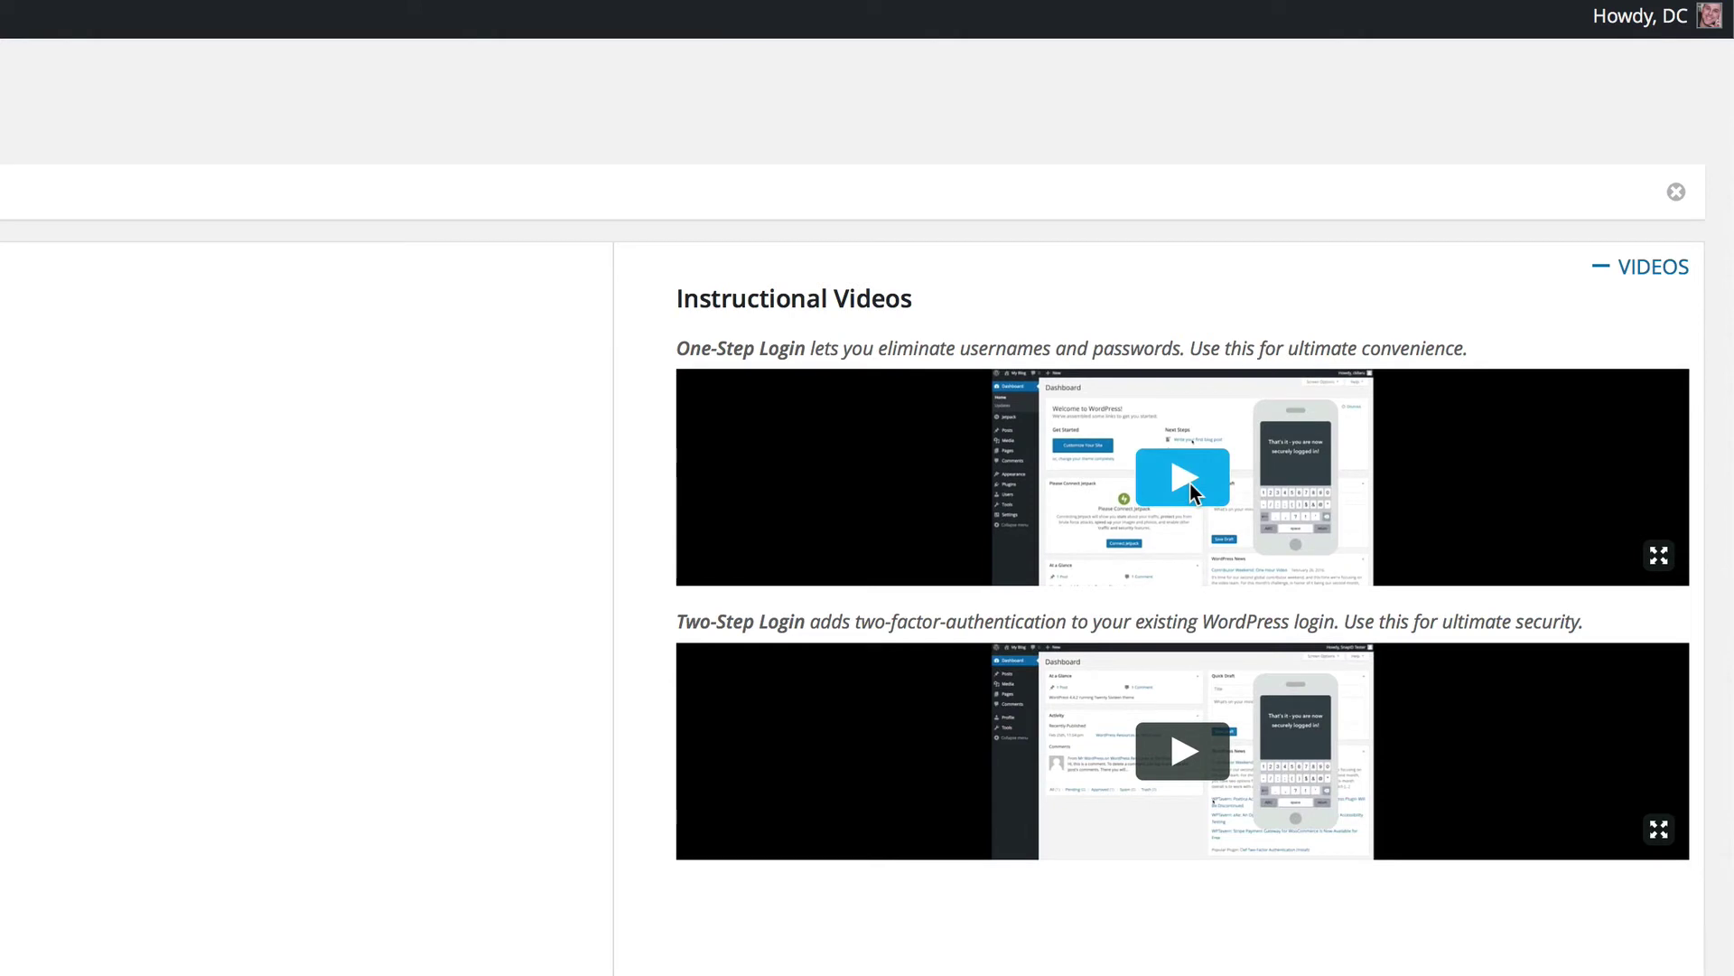
pyautogui.click(1189, 484)
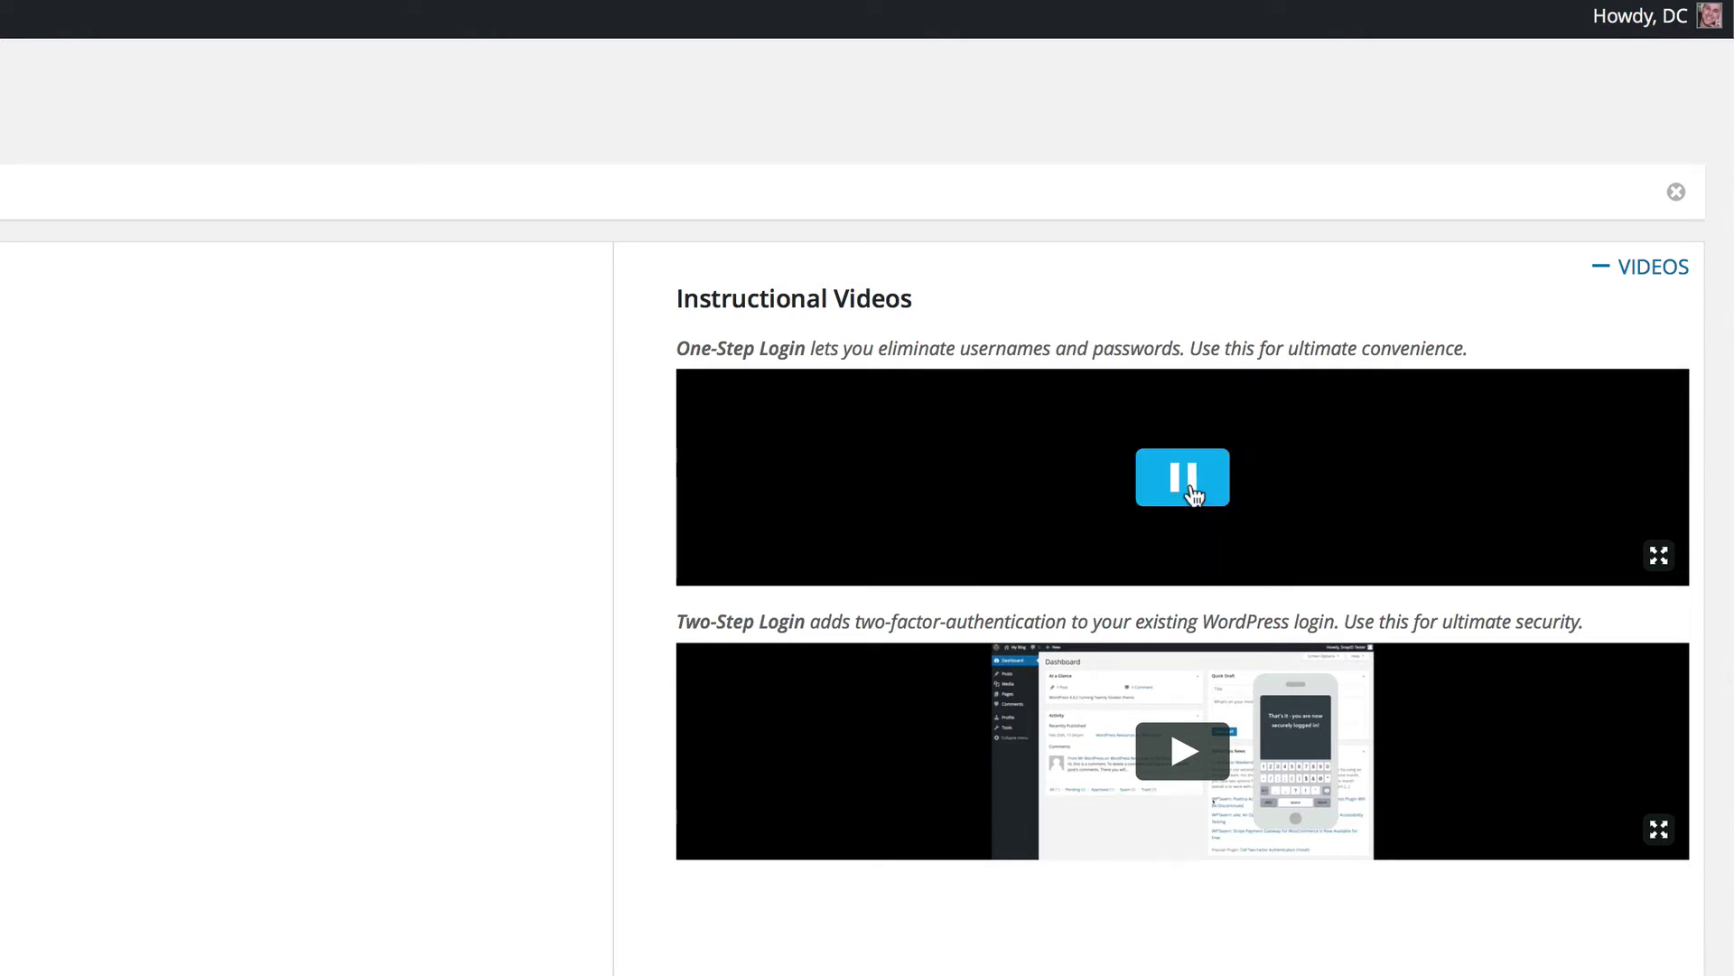
pyautogui.click(1659, 557)
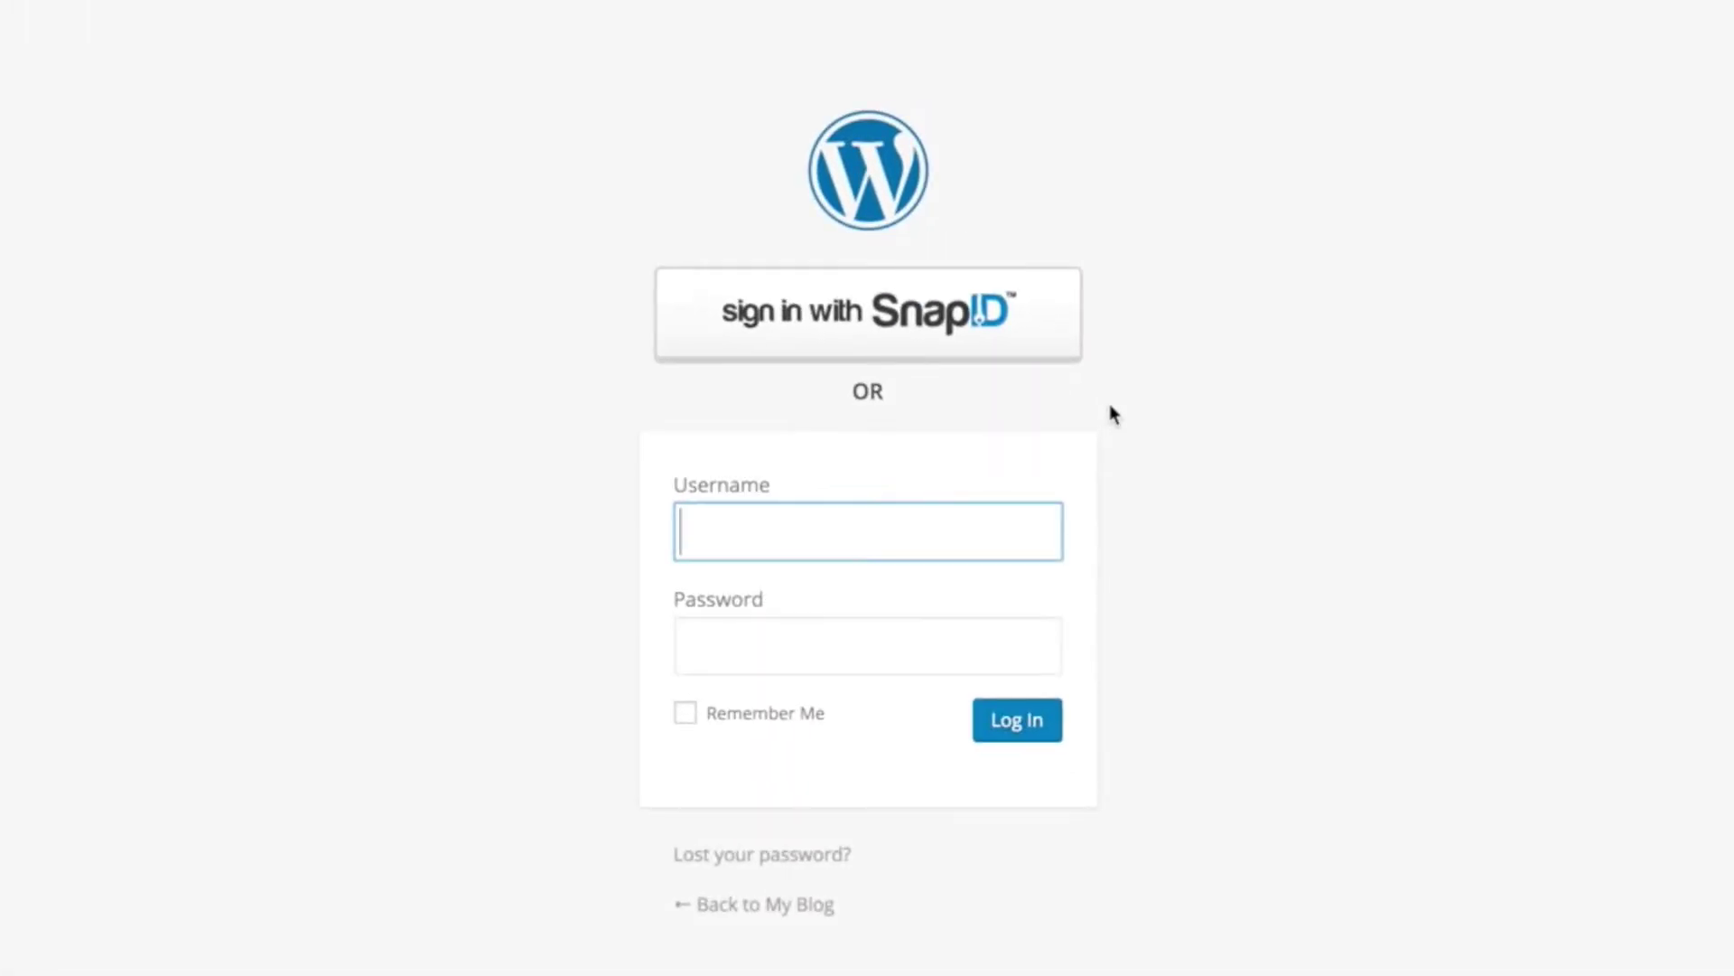
pyautogui.click(914, 318)
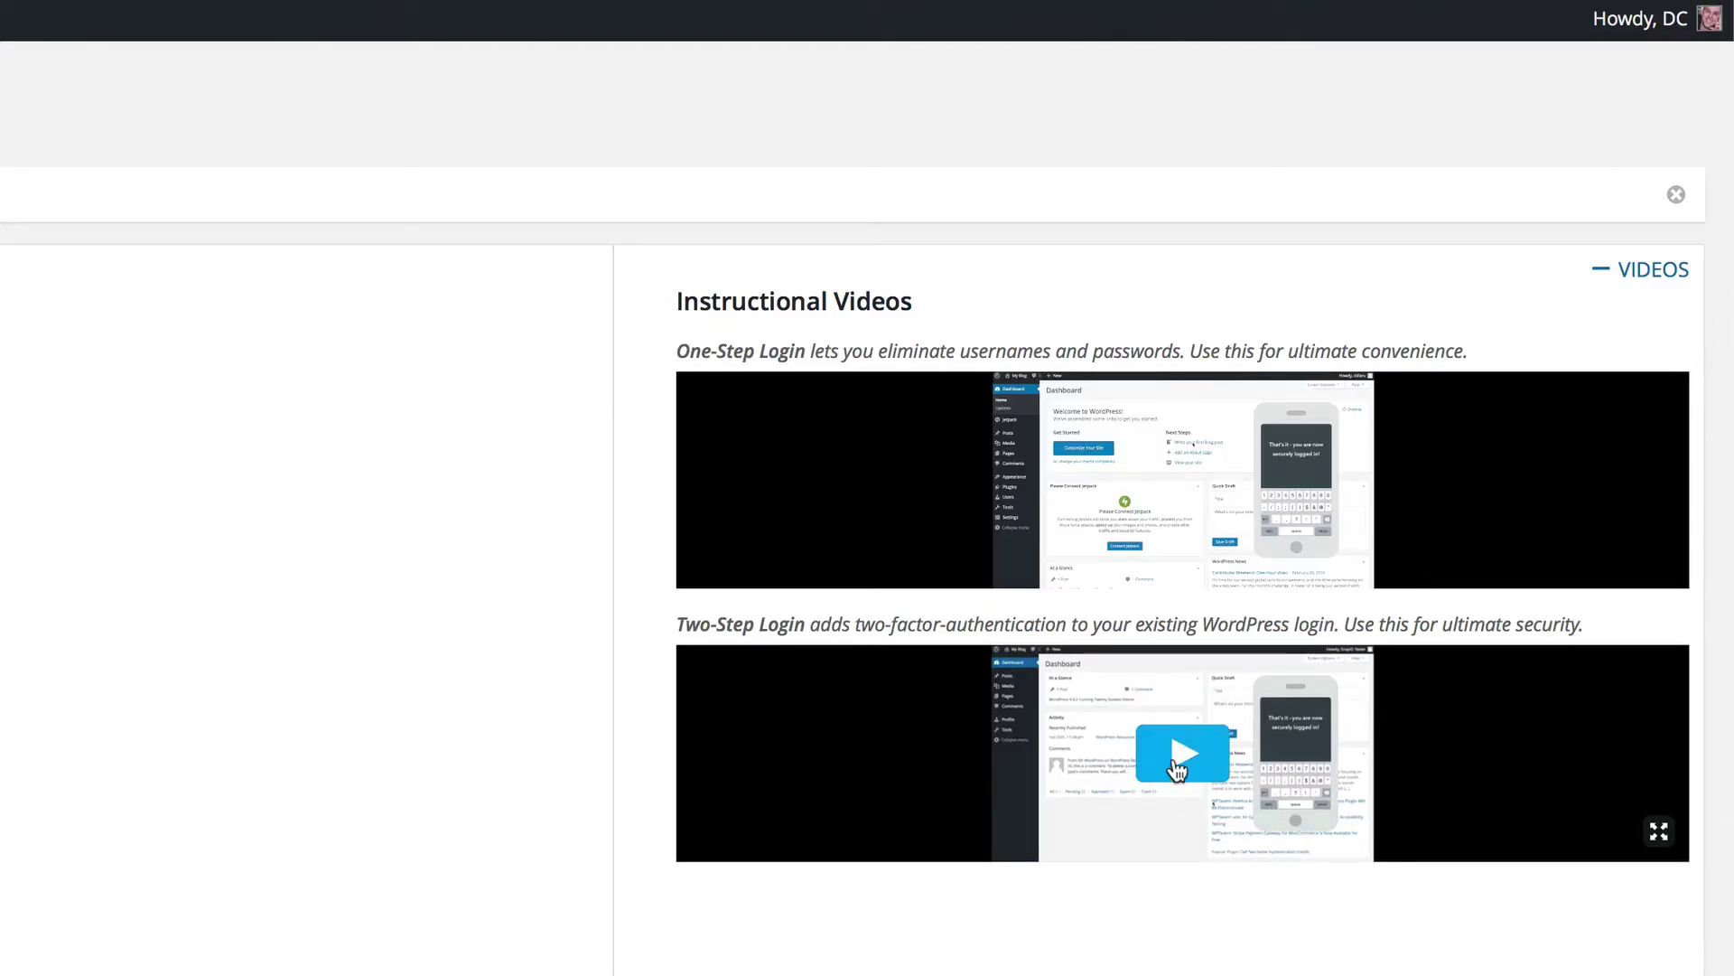
pyautogui.click(1177, 766)
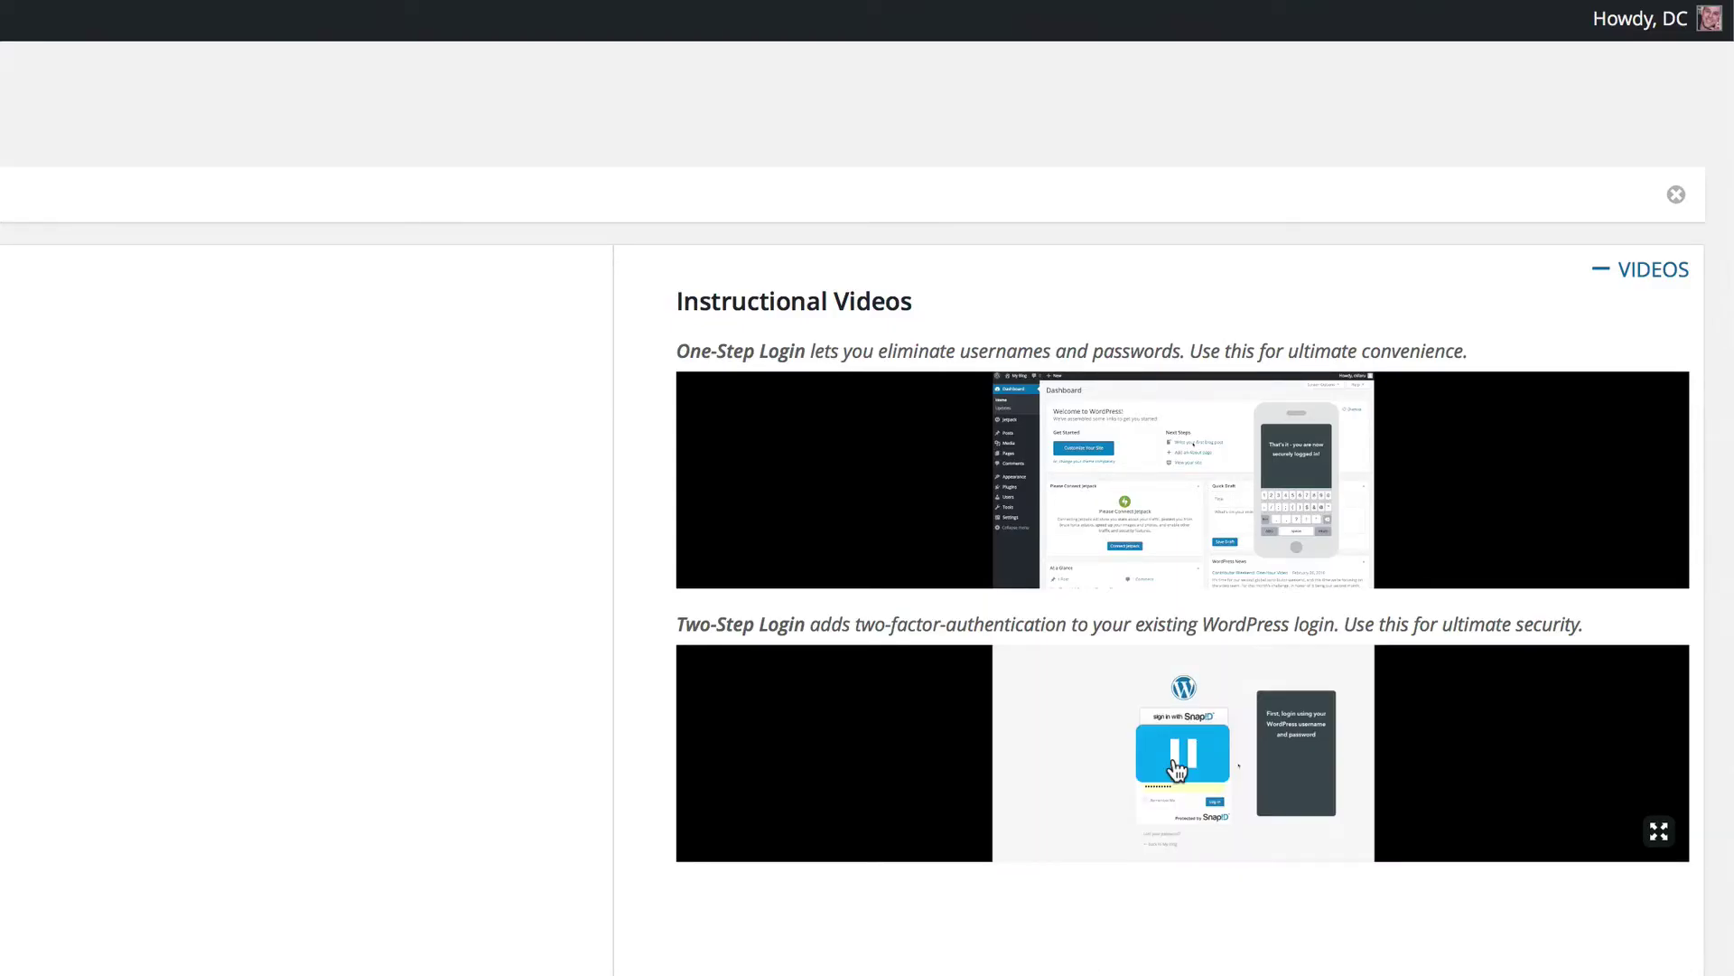
pyautogui.click(1659, 833)
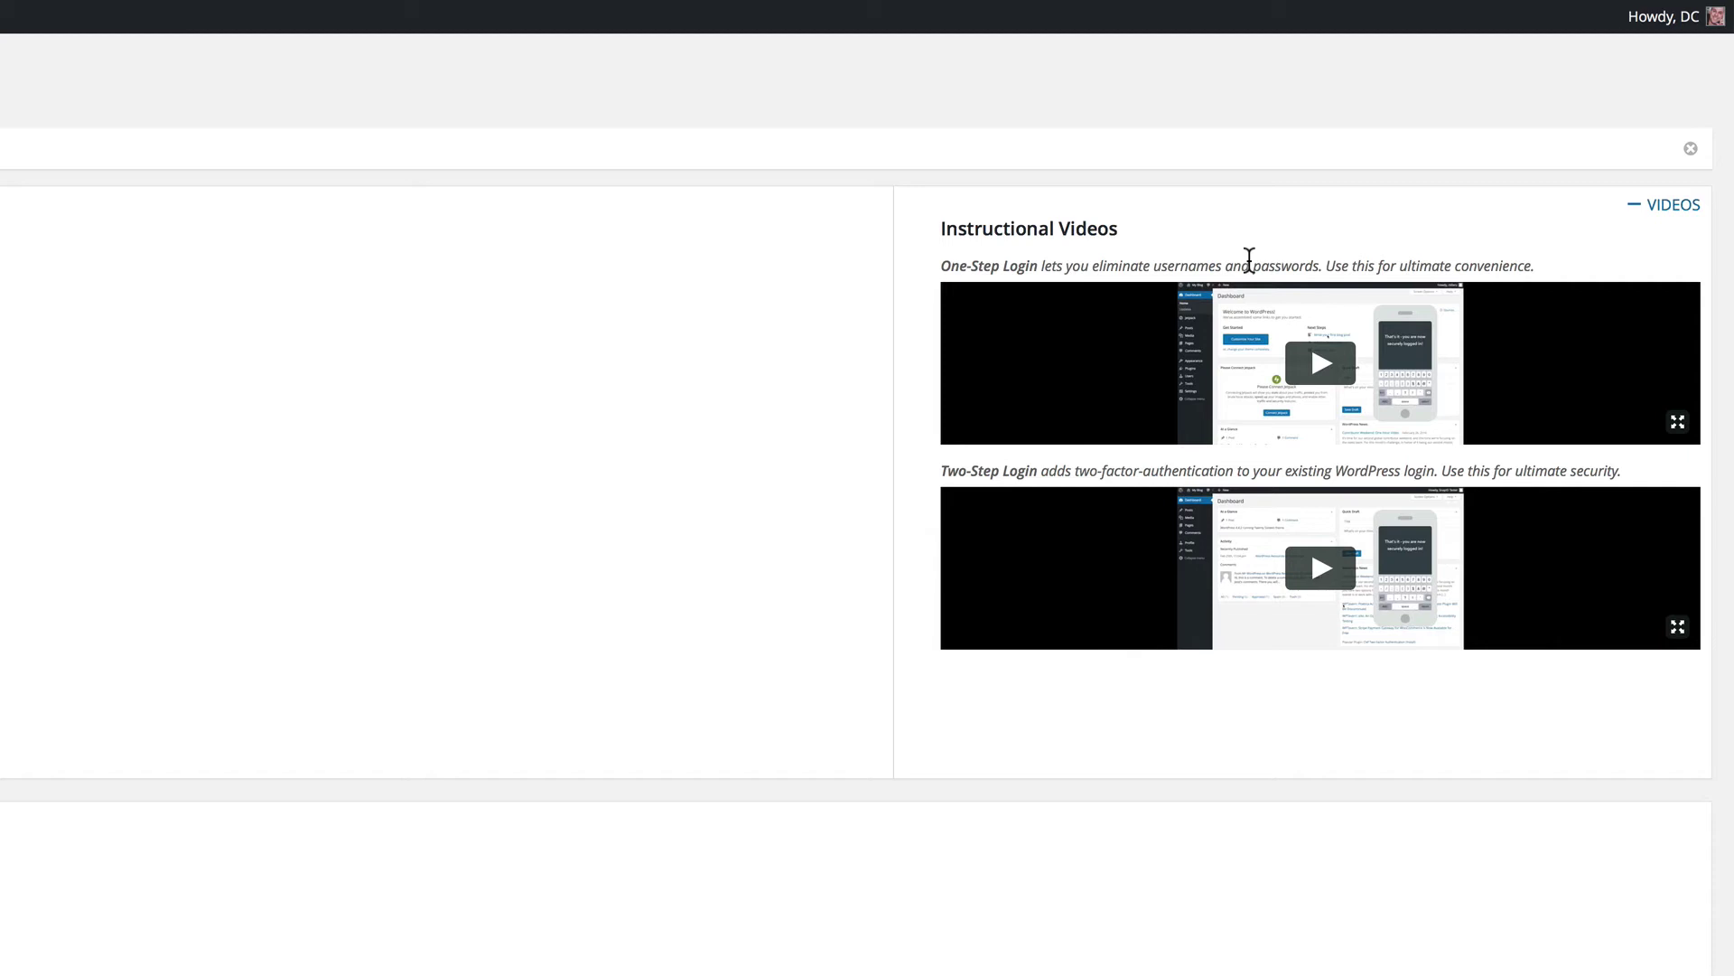
# Step: Log out of the WordPress admin from the account menu
pyautogui.moveTo(1665, 33)
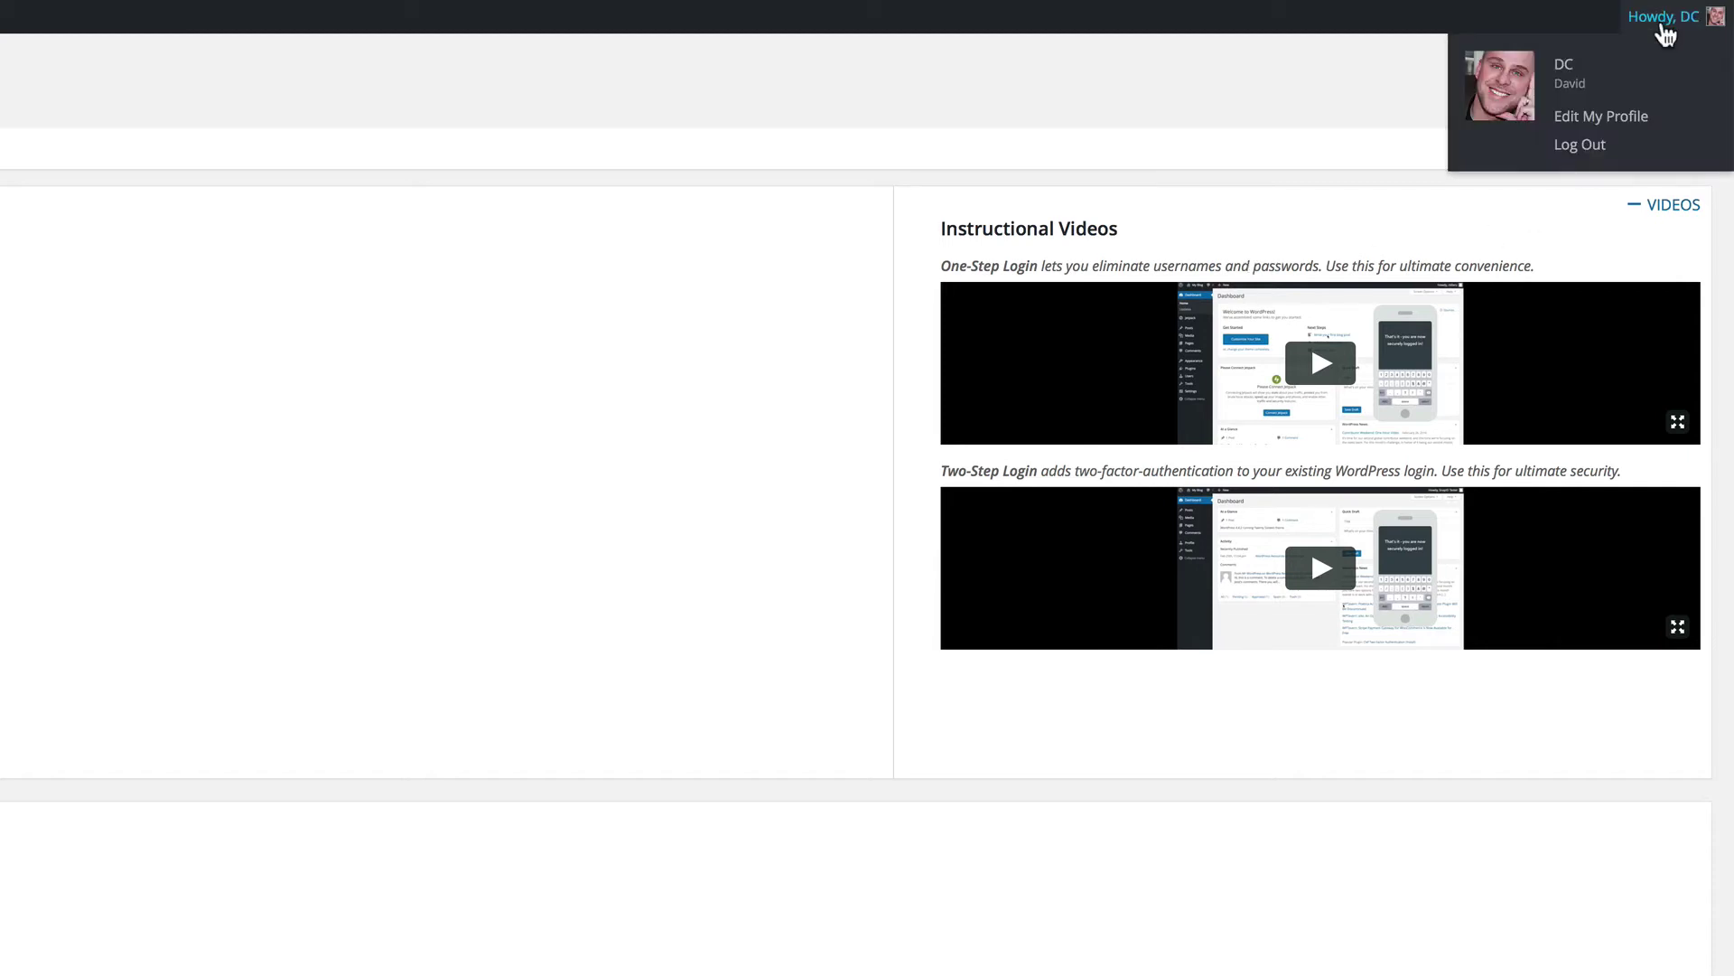
pyautogui.click(1590, 152)
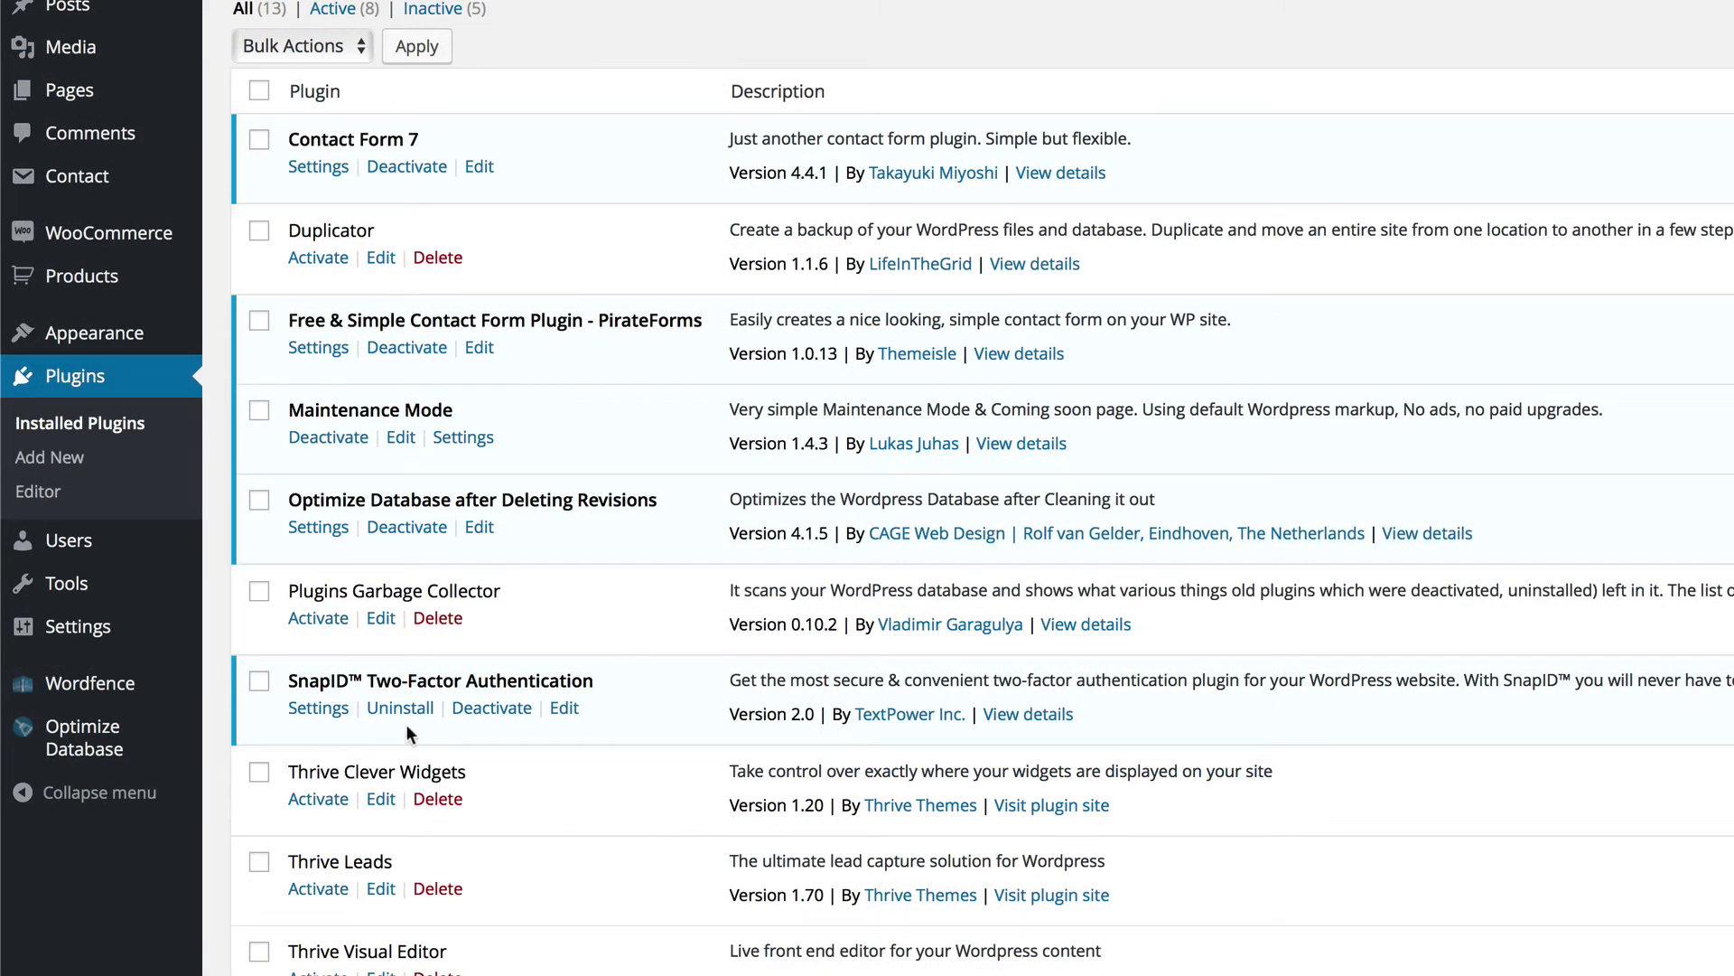
# Step: Move Administrator from Two-Step back to One-Step Login, so all seven roles use One-Step, and save
pyautogui.click(318, 708)
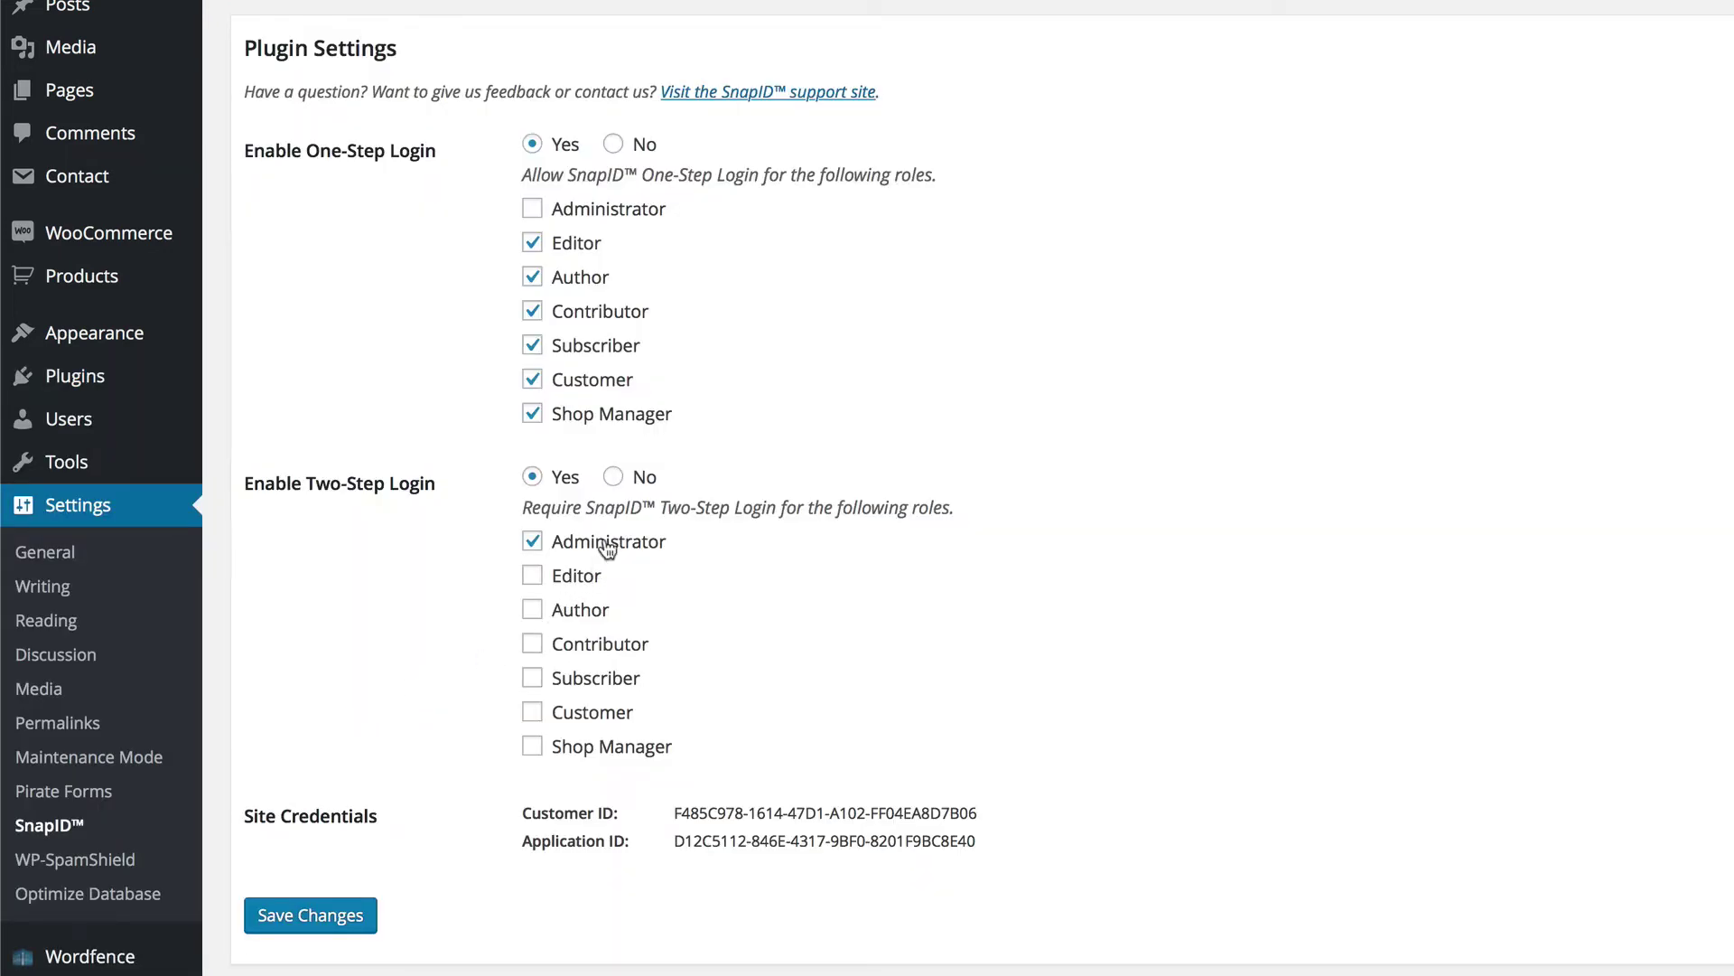
pyautogui.click(538, 548)
pyautogui.click(533, 211)
pyautogui.click(331, 920)
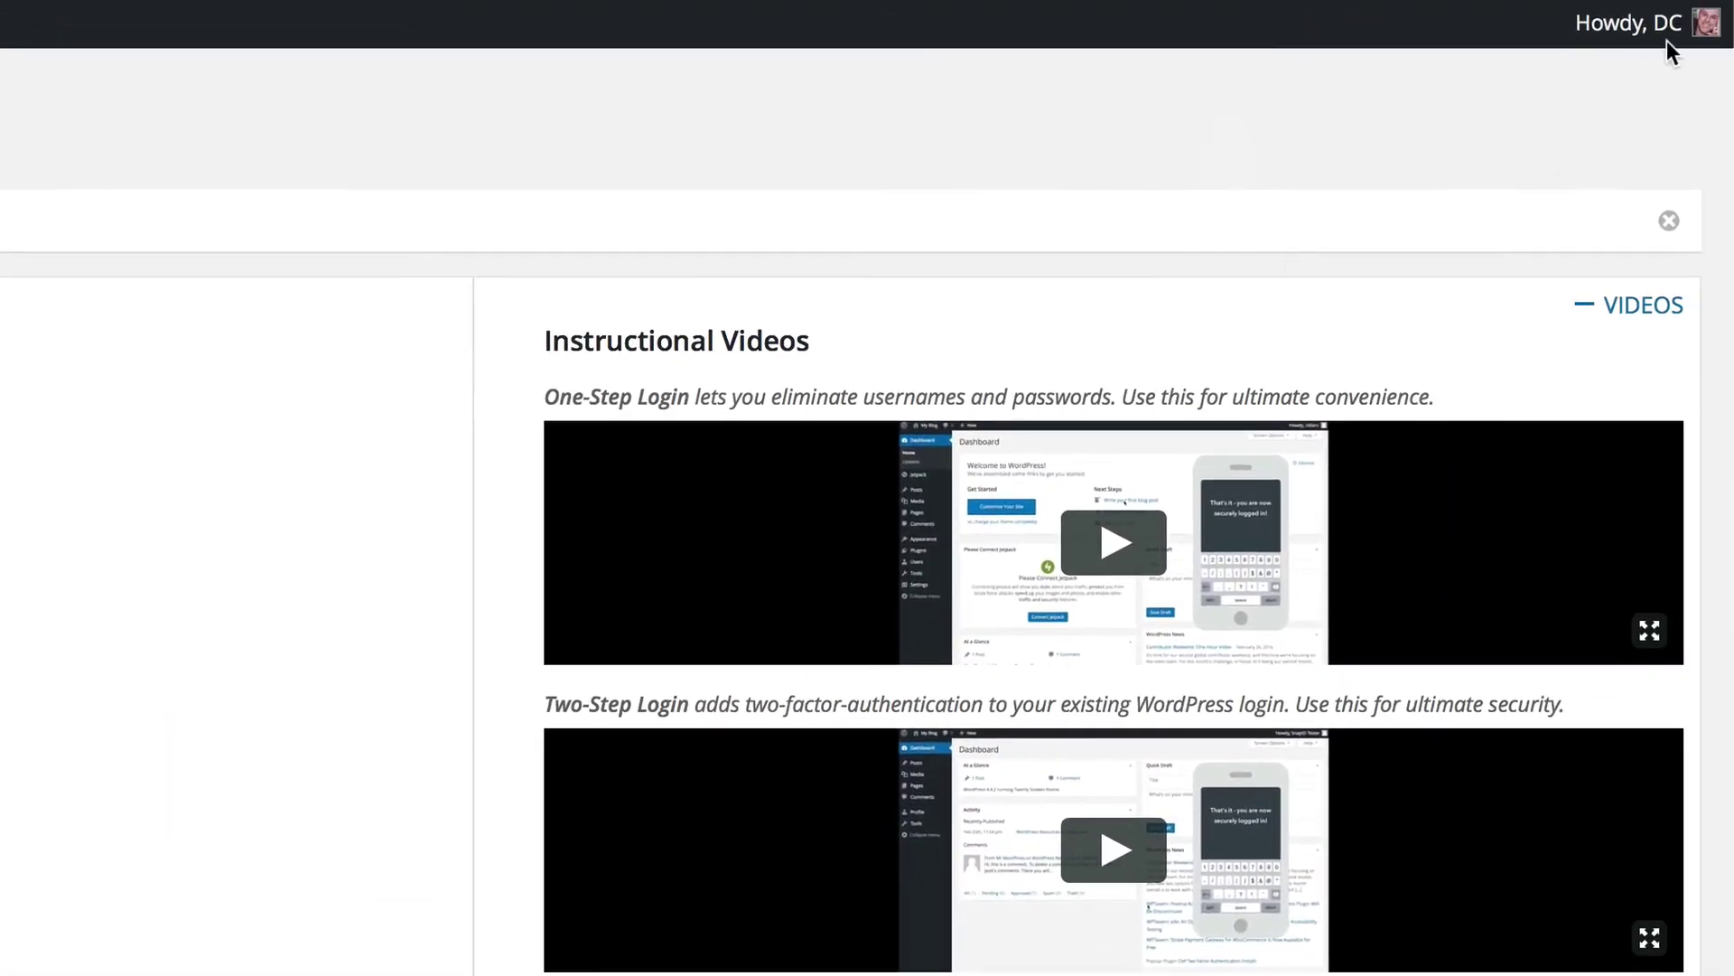
# Step: Log out via the Howdy menu in the admin bar
pyautogui.moveTo(1706, 27)
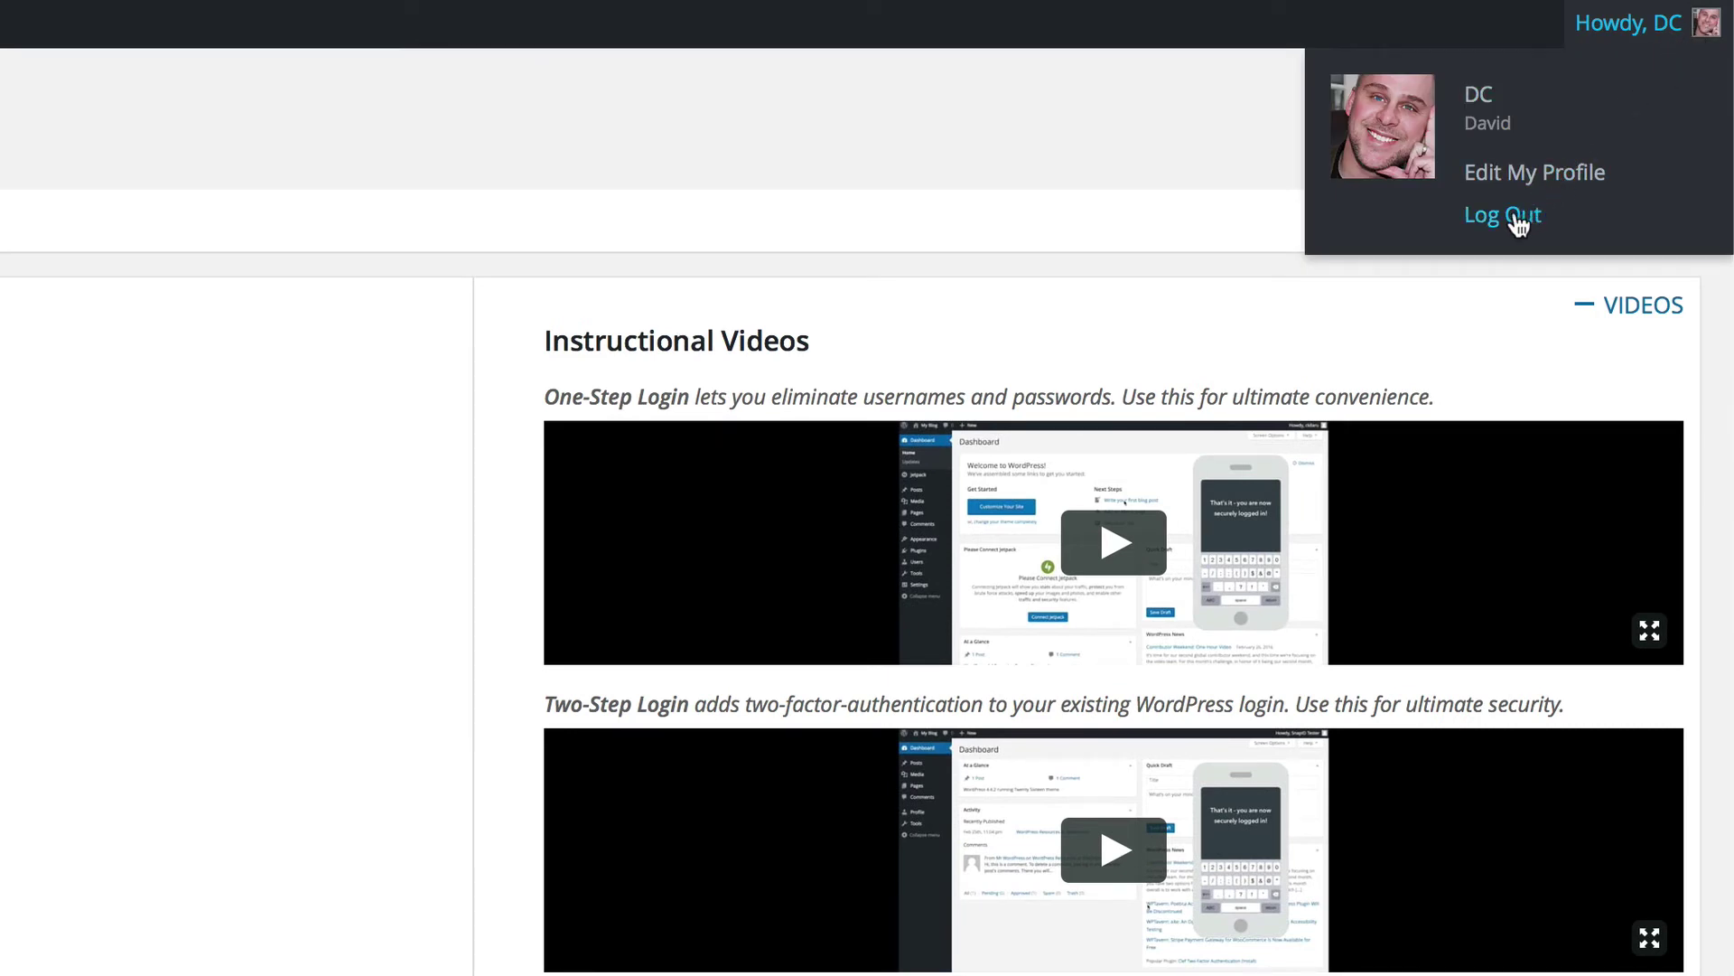
pyautogui.click(1518, 221)
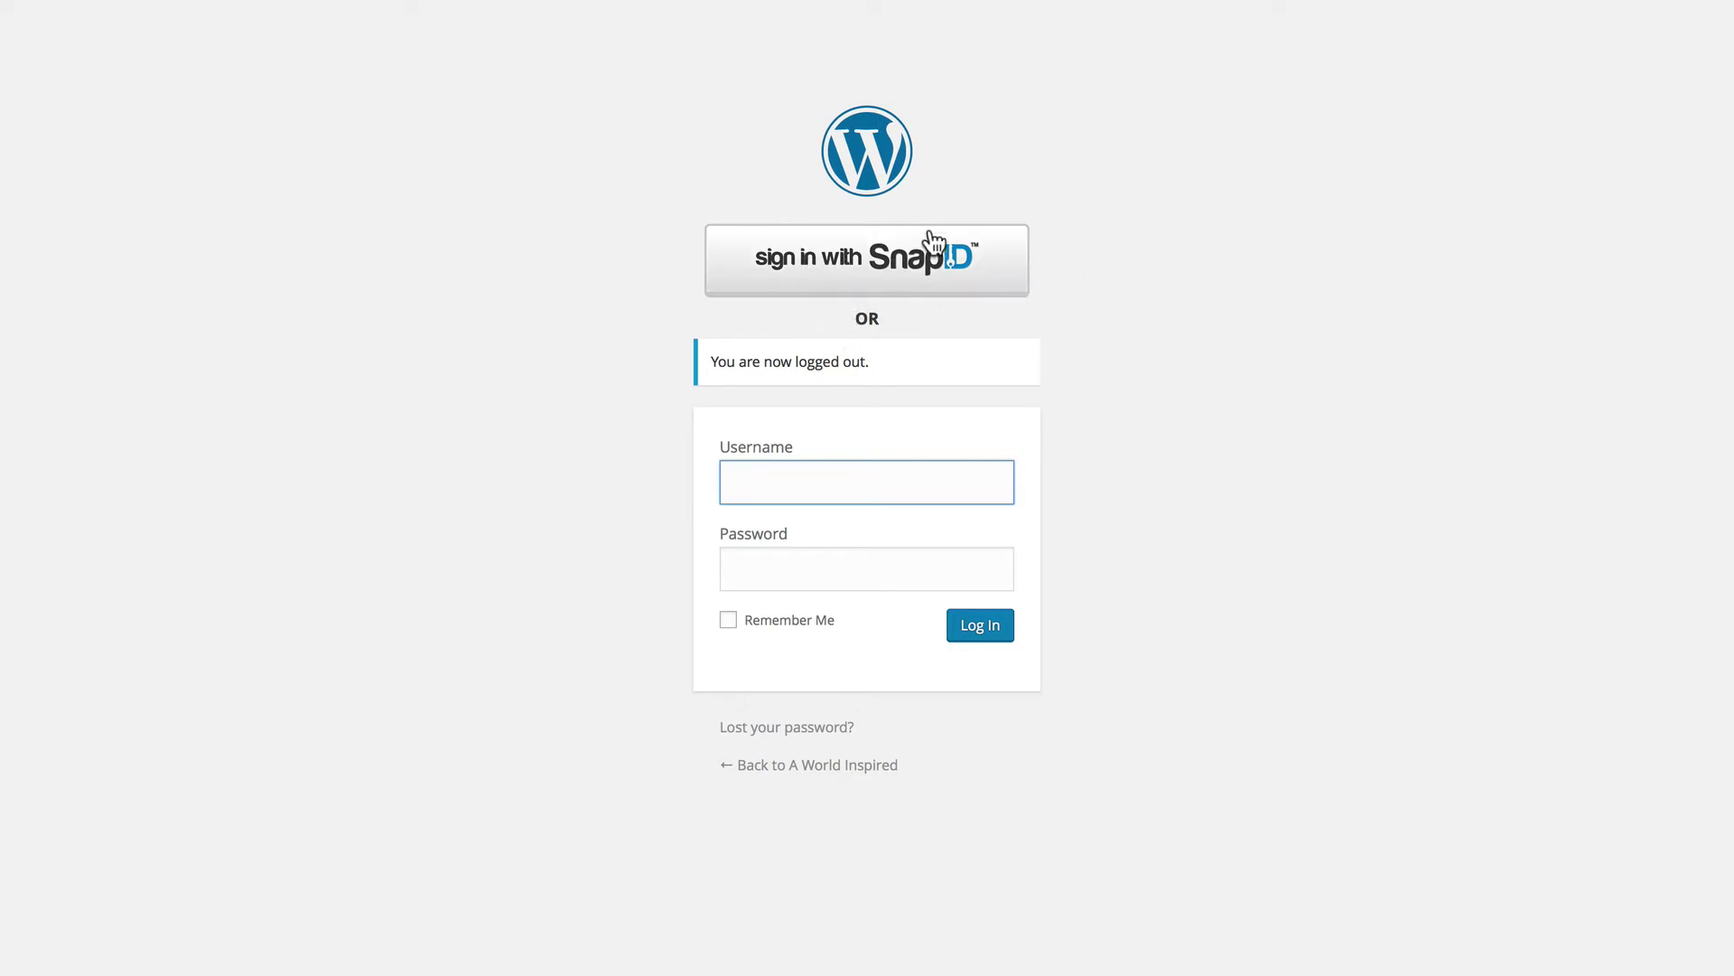
# Step: Sign in with the 'sign in with SnapID' button, confirming with a texted code
pyautogui.click(865, 276)
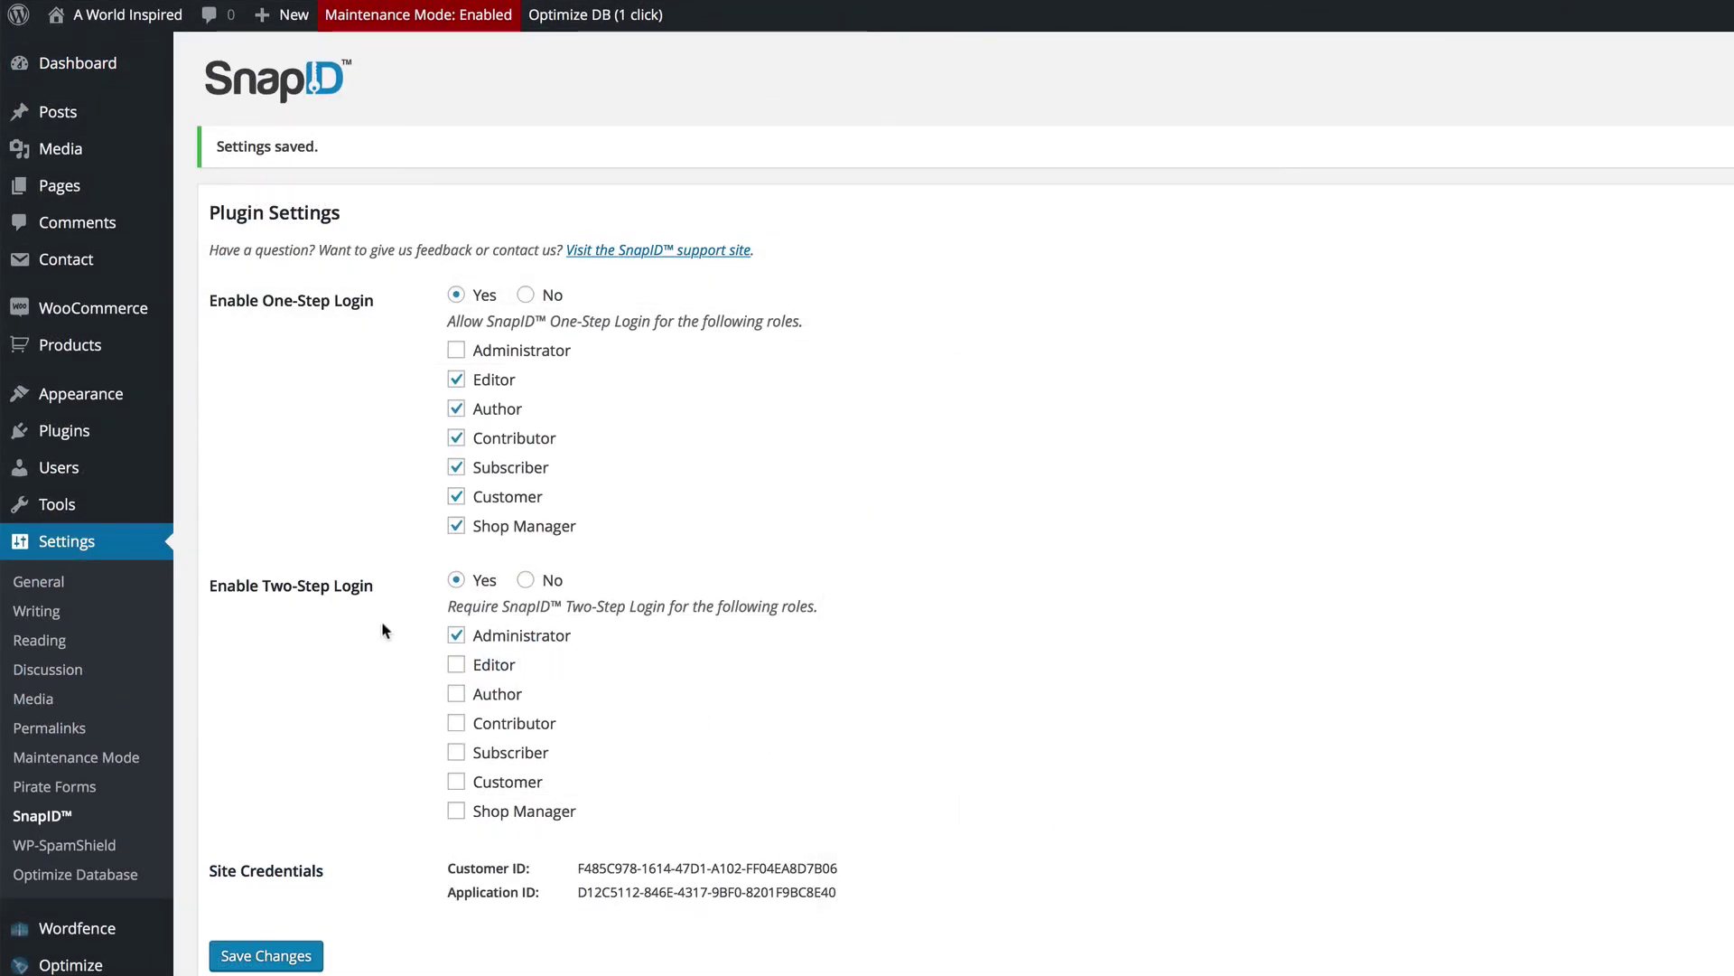
# Step: Go to Users > All Users to list the site's accounts
pyautogui.moveTo(72, 472)
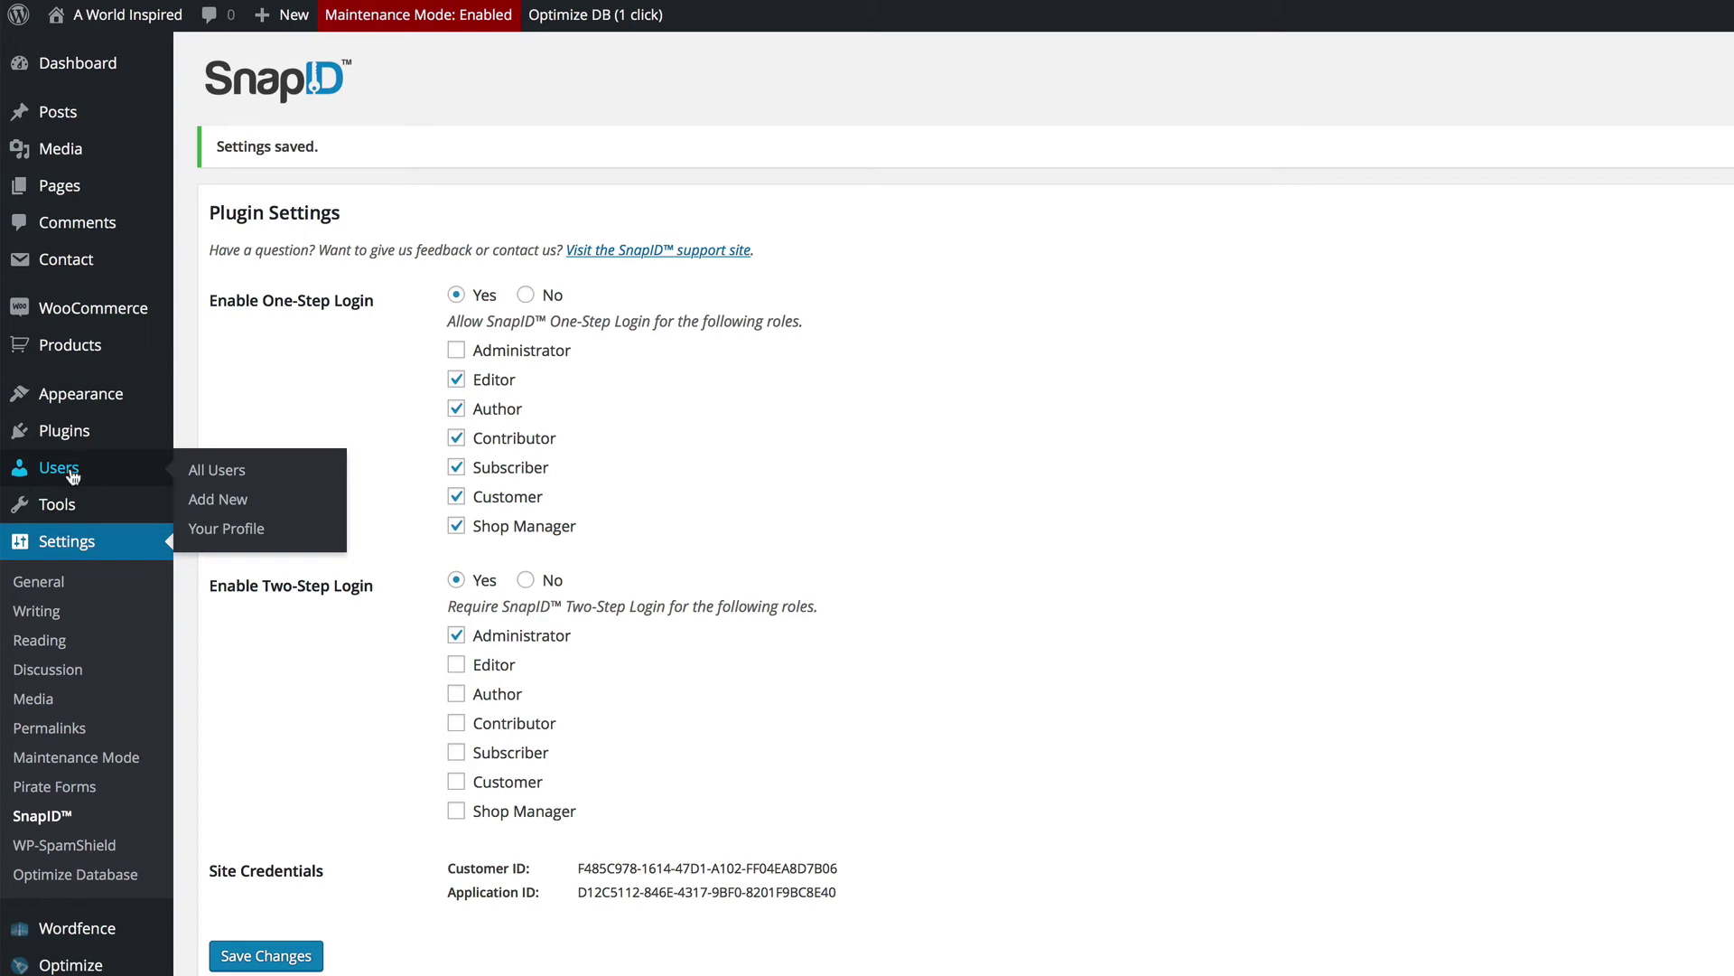
pyautogui.click(73, 469)
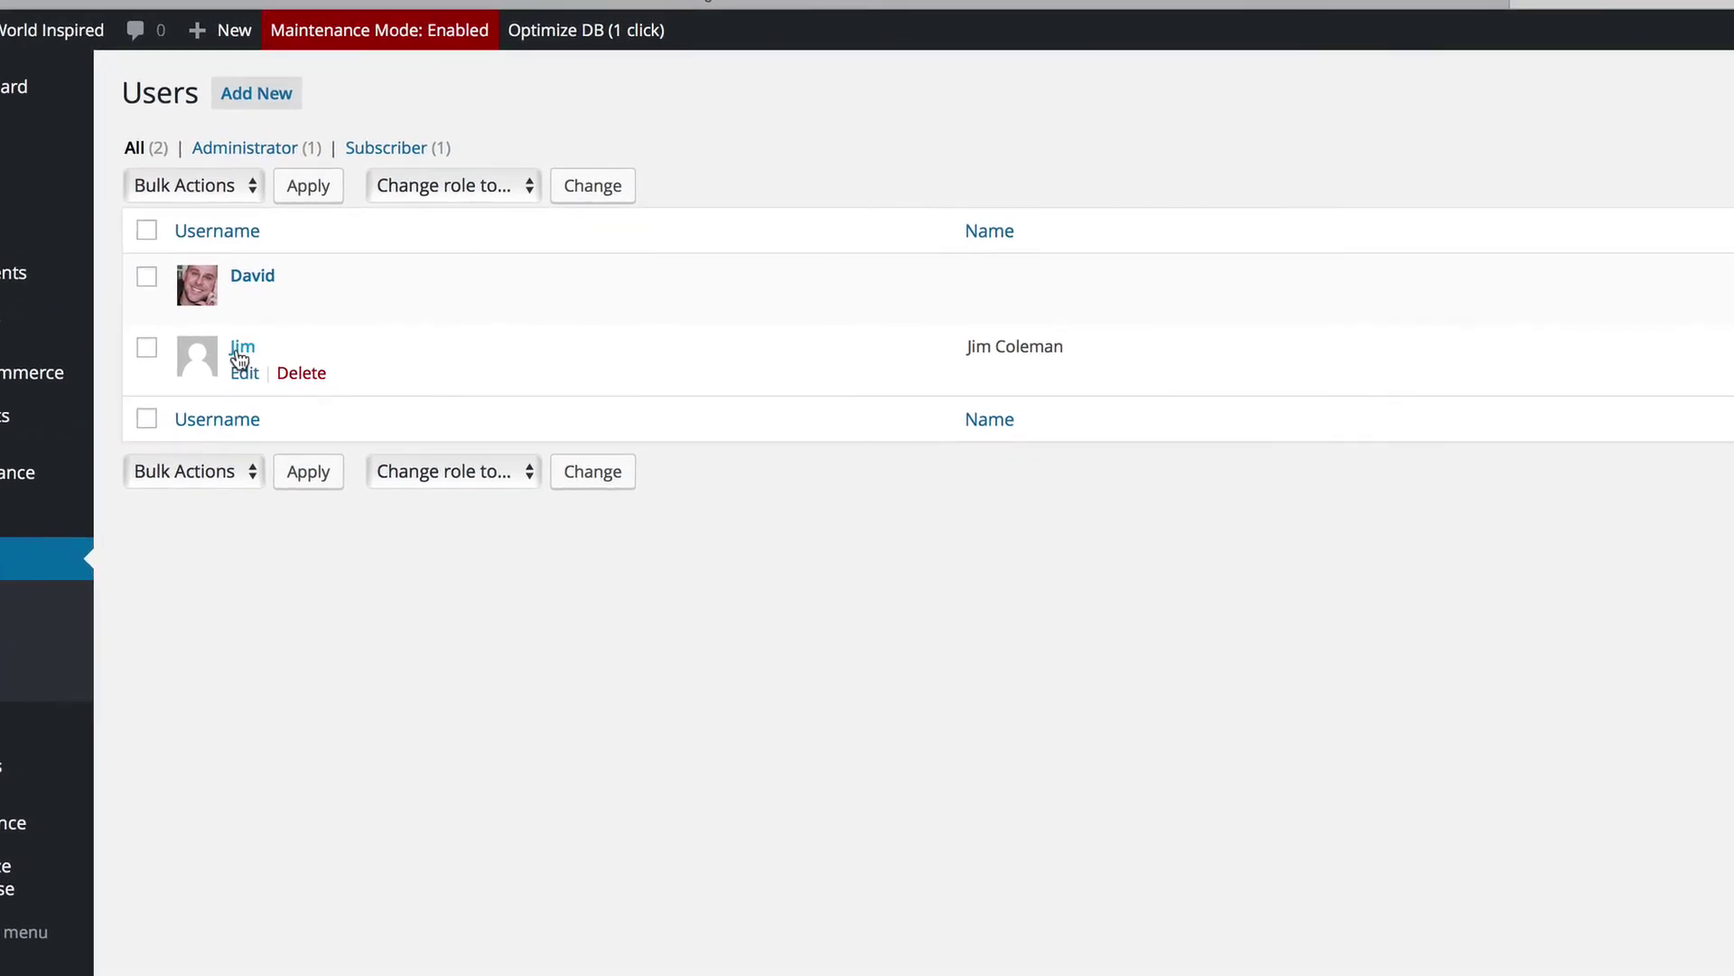
# Step: Edit the subscriber's profile and choose Join SnapID under SnapID User Setup
pyautogui.click(242, 349)
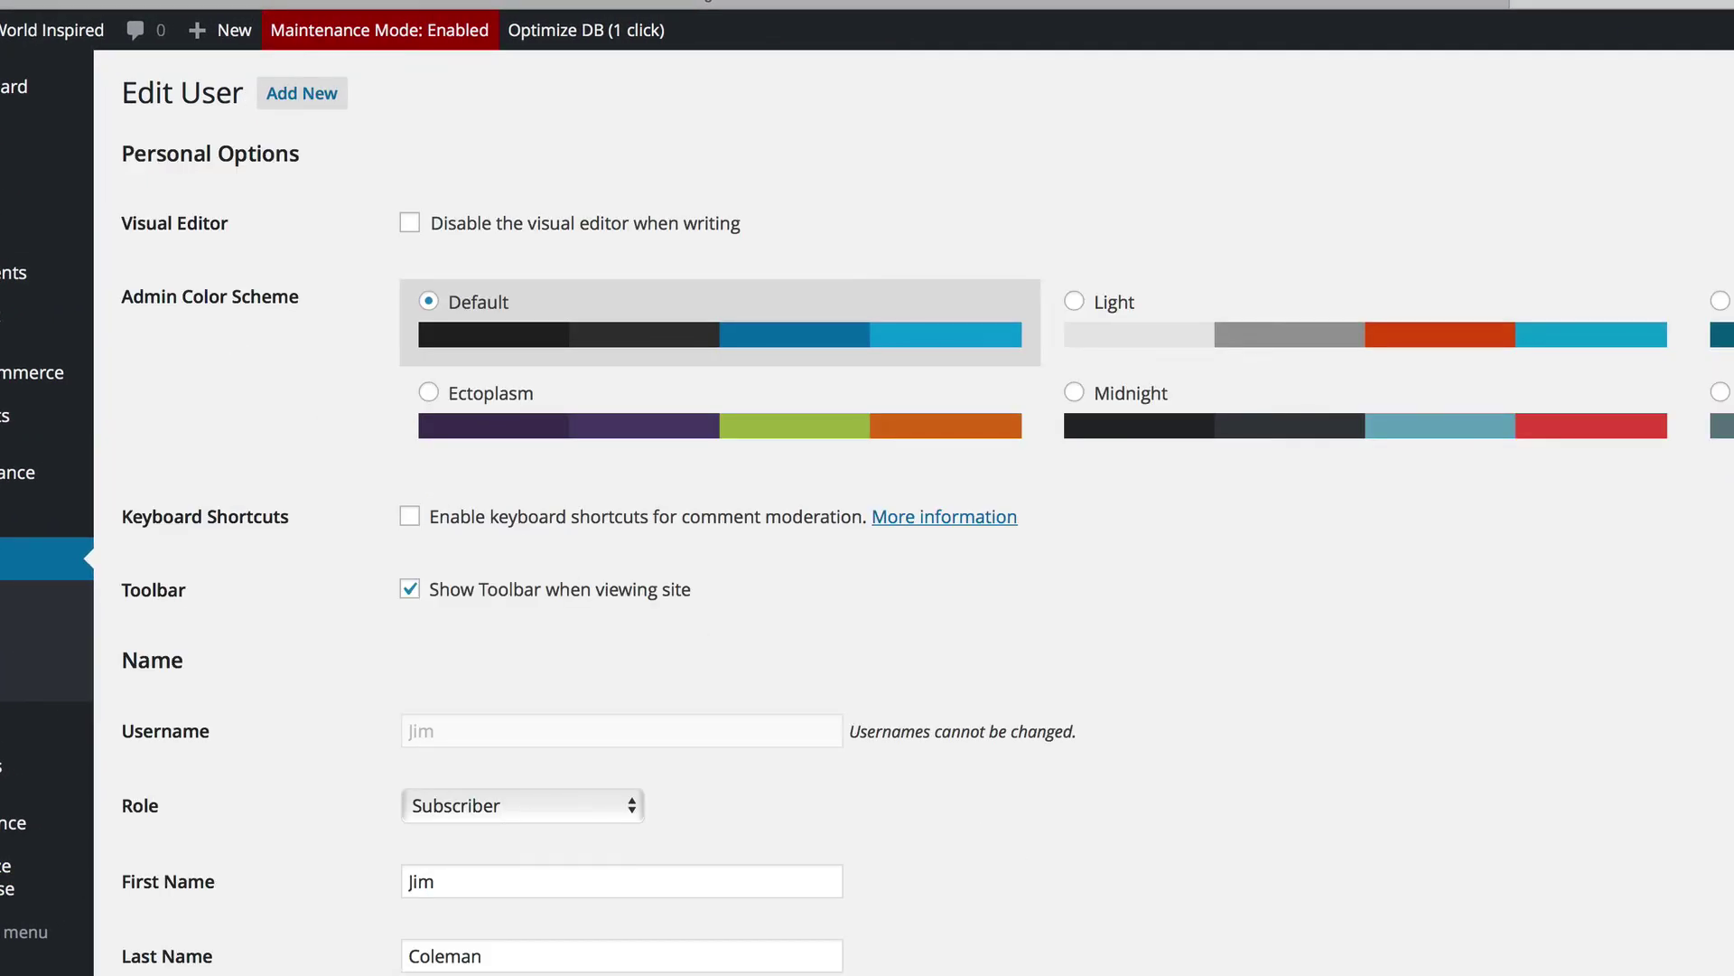
pyautogui.scroll(-15, 867, 542)
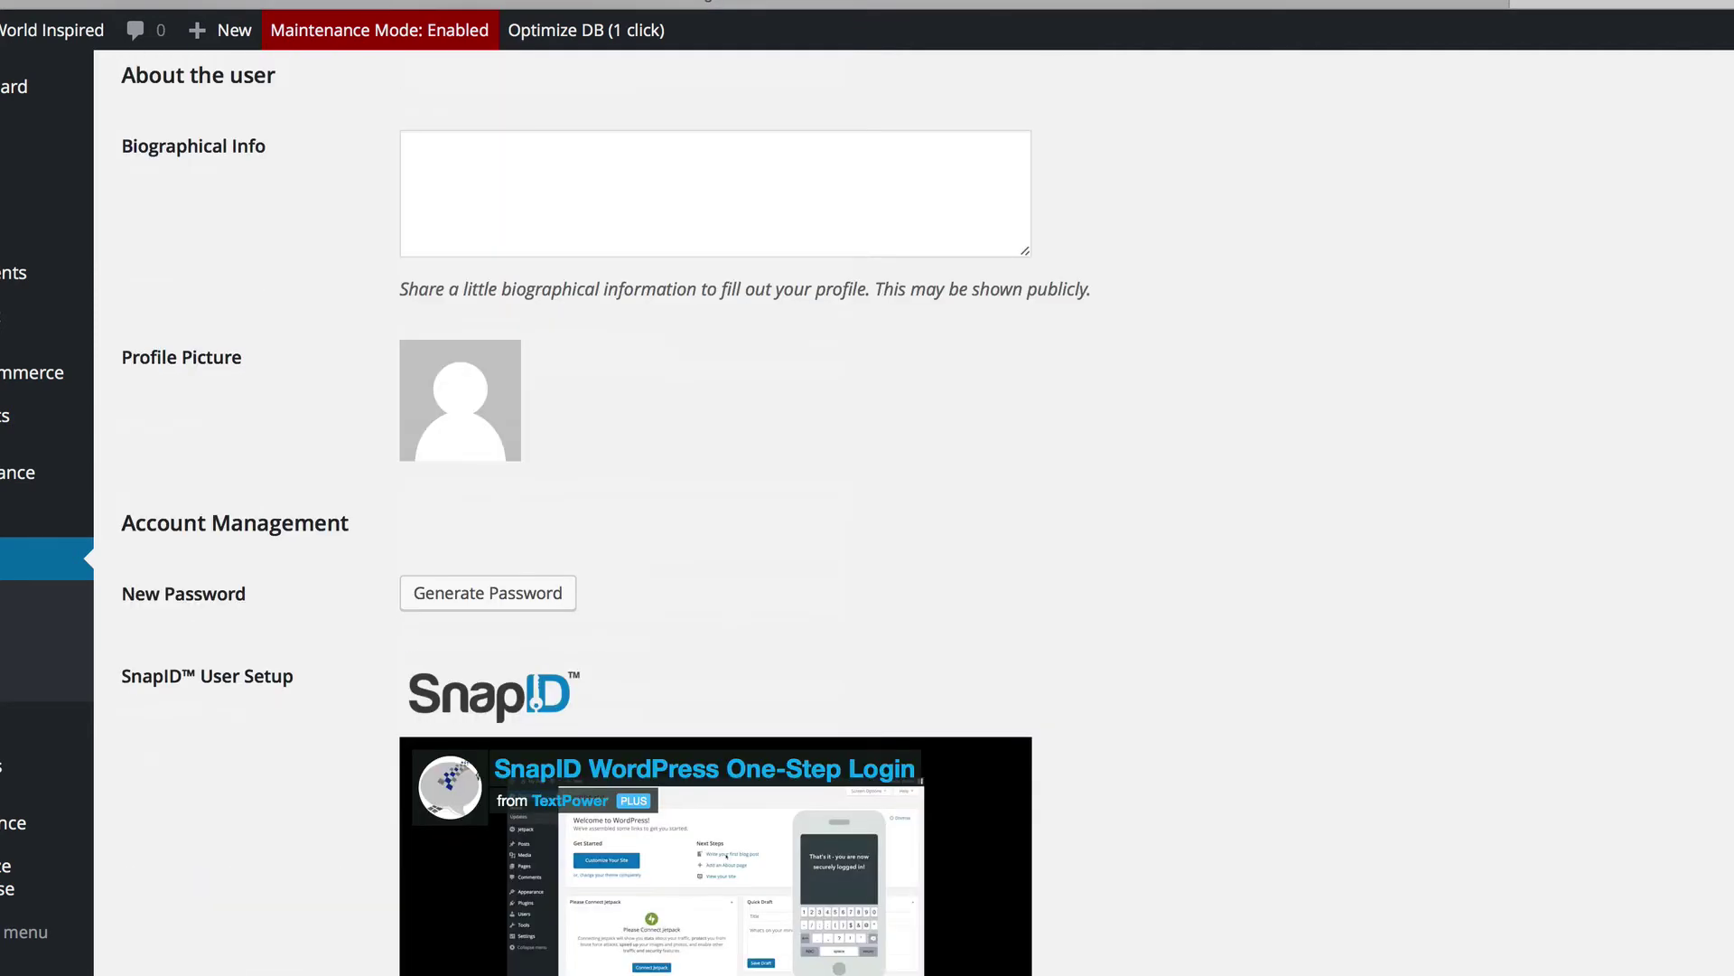
pyautogui.scroll(-1, 867, 542)
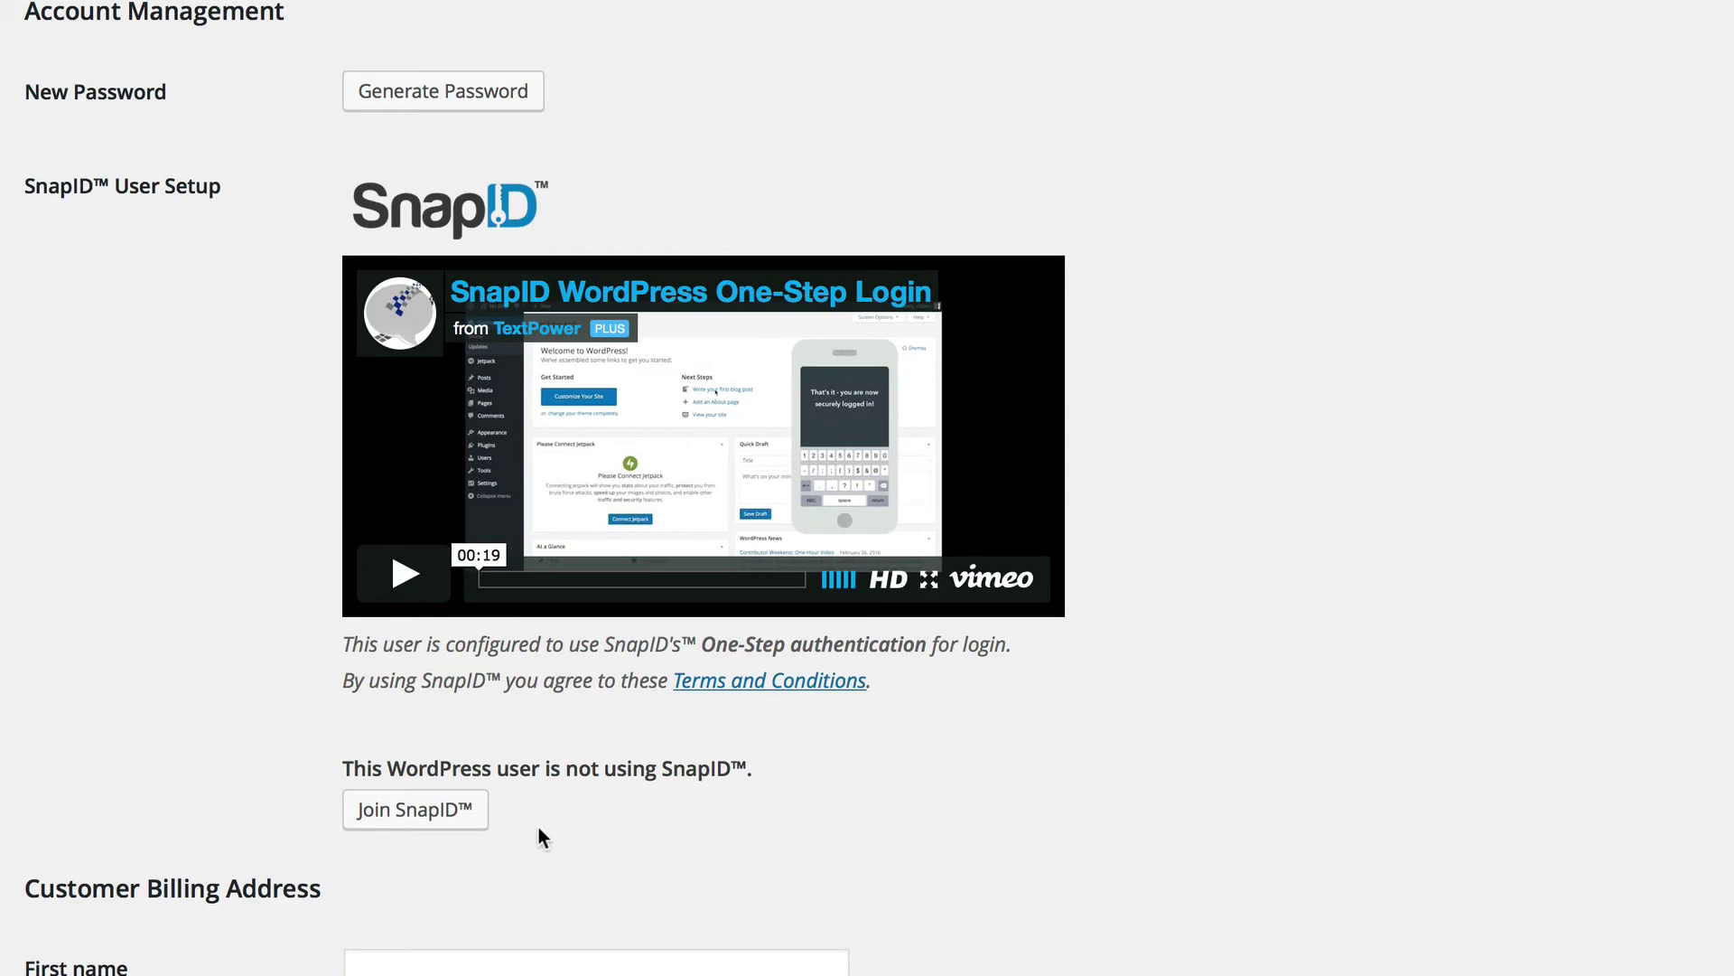
pyautogui.click(393, 813)
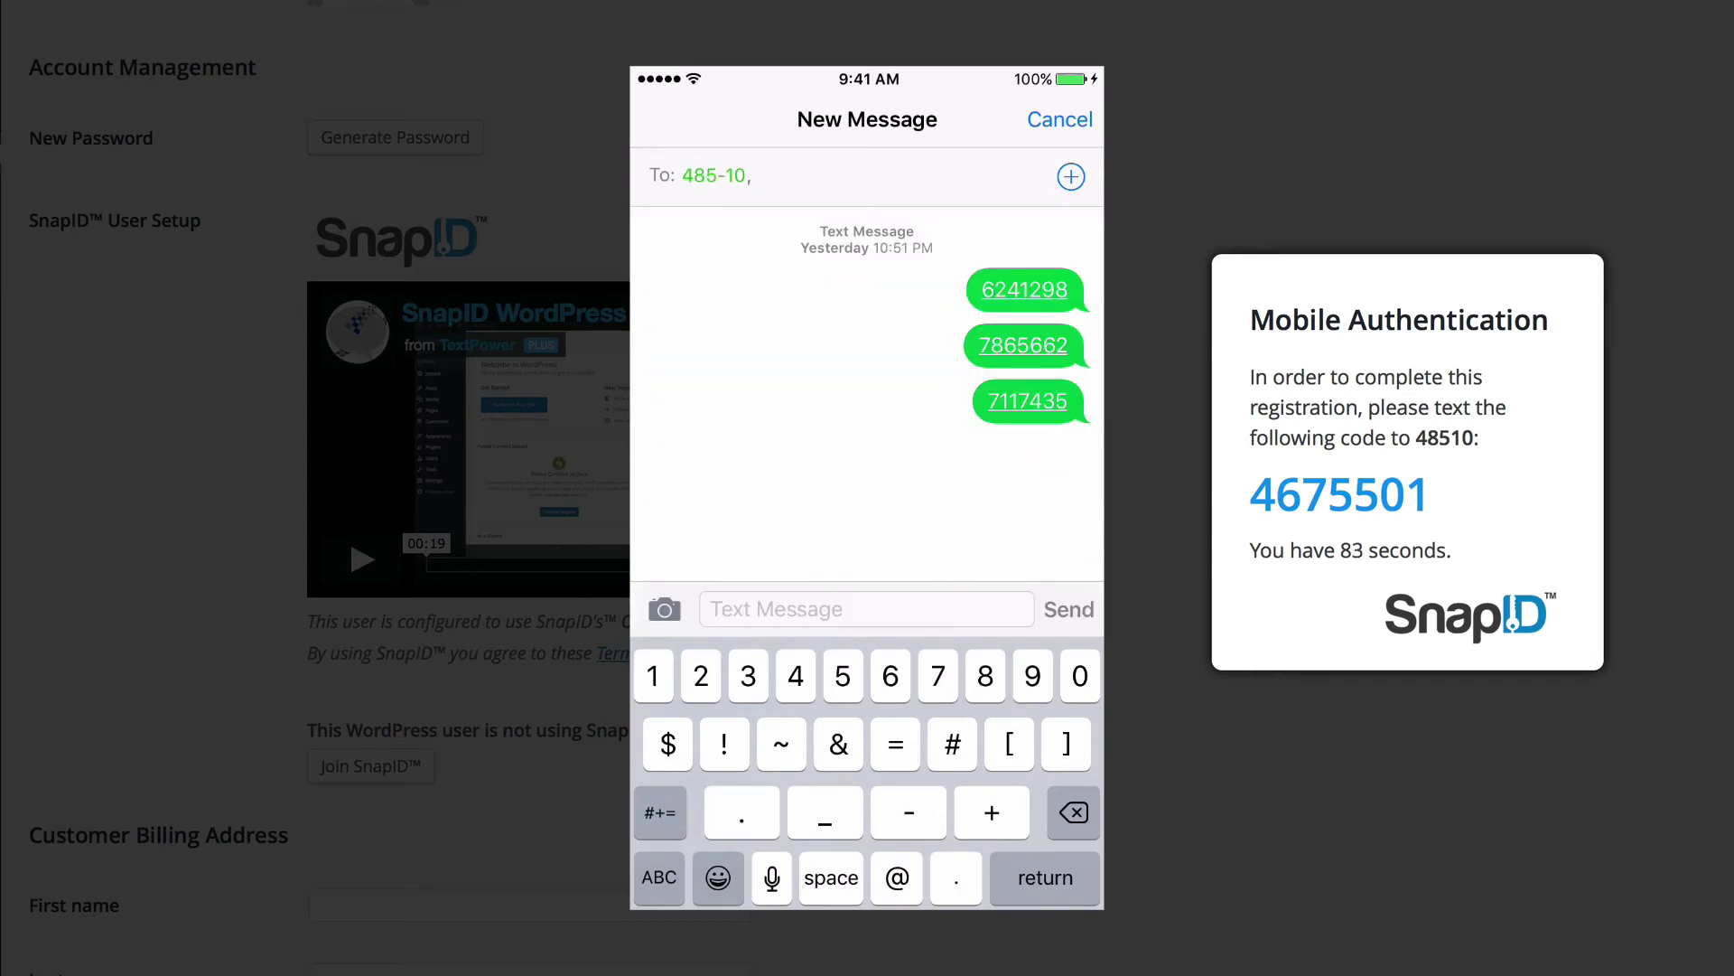
pyautogui.click(813, 609)
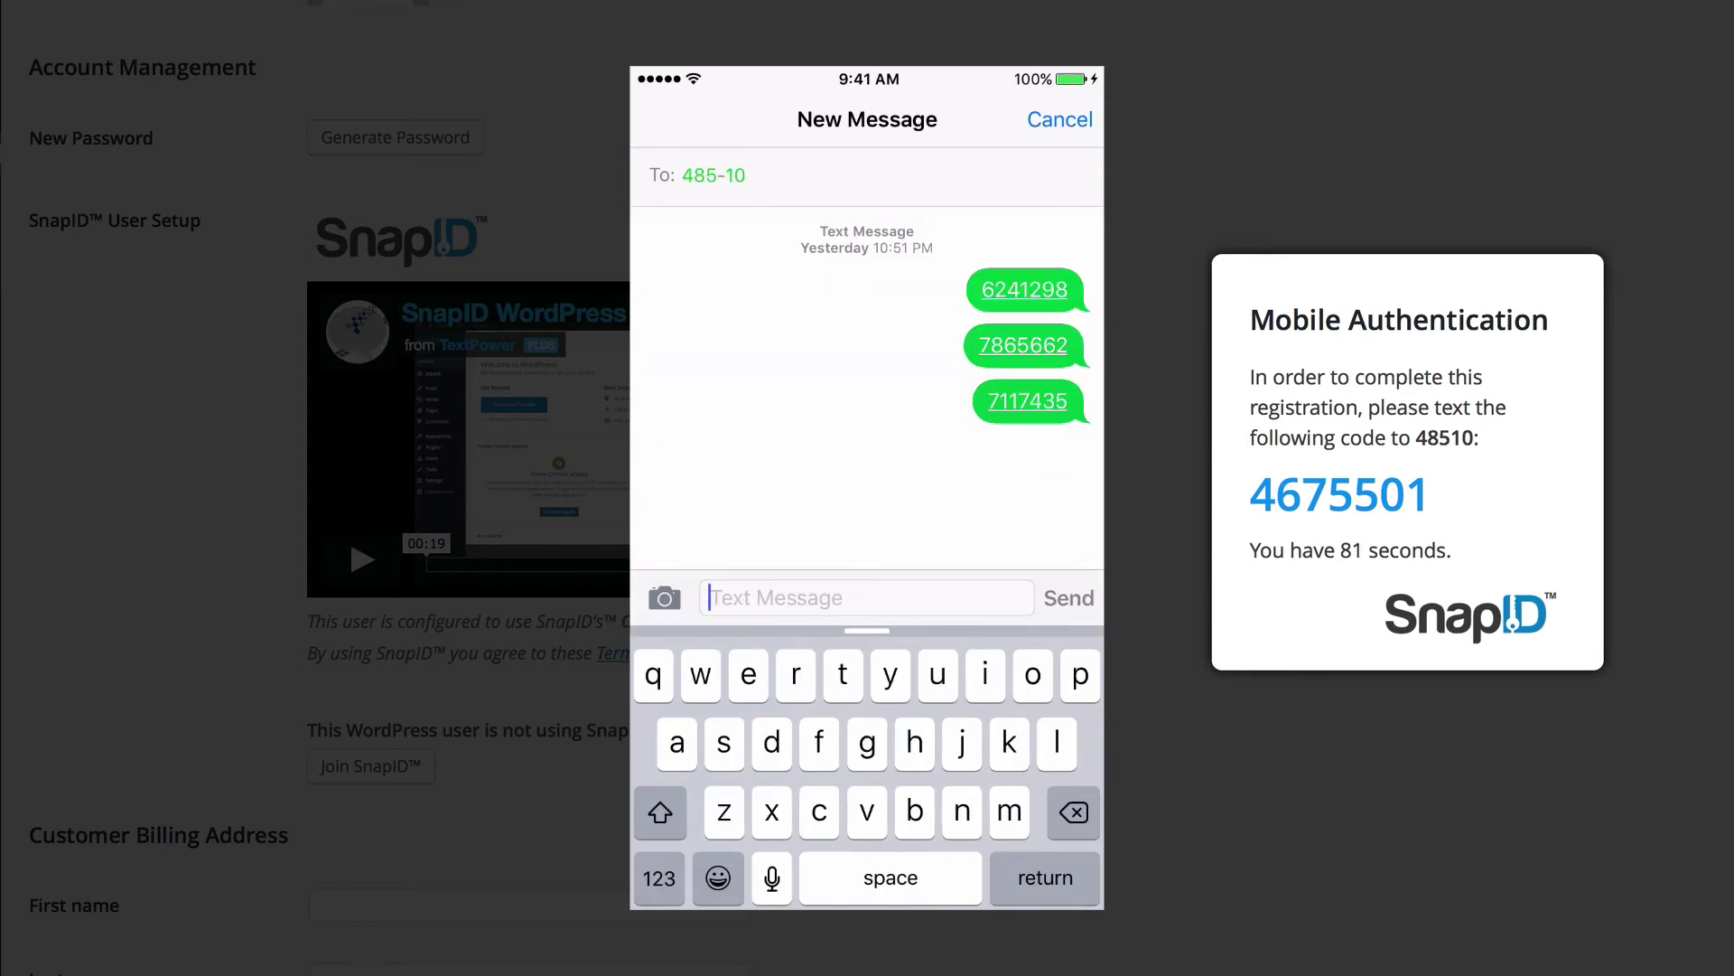
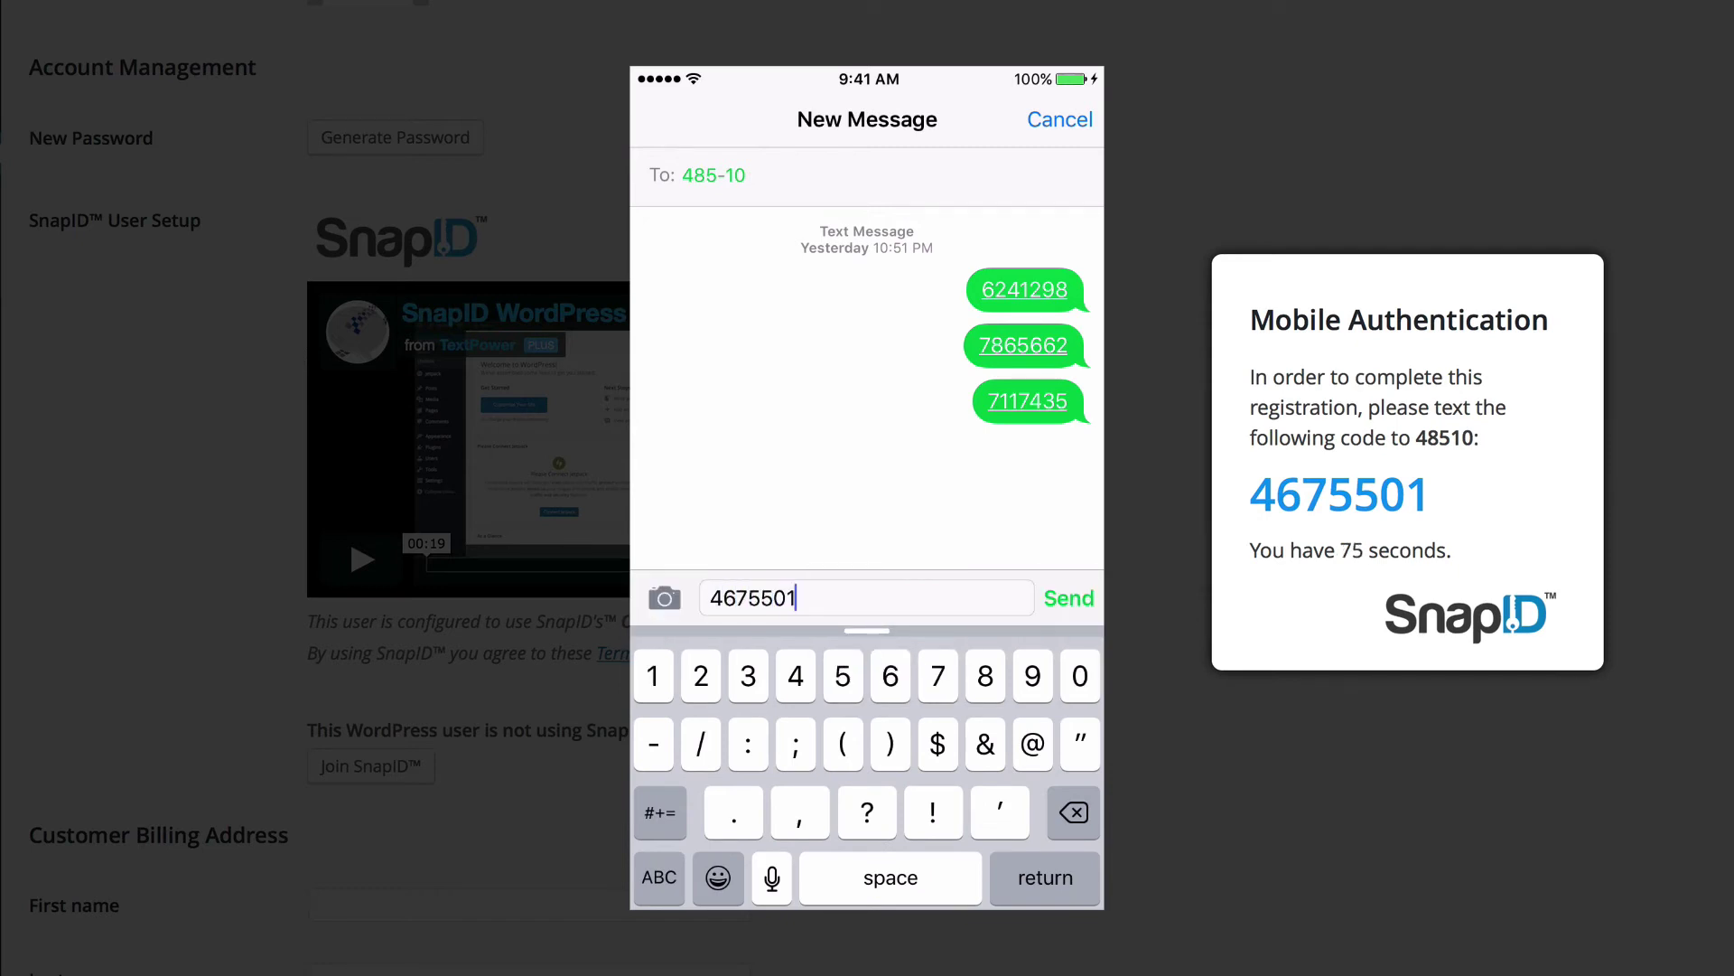
pyautogui.click(1069, 598)
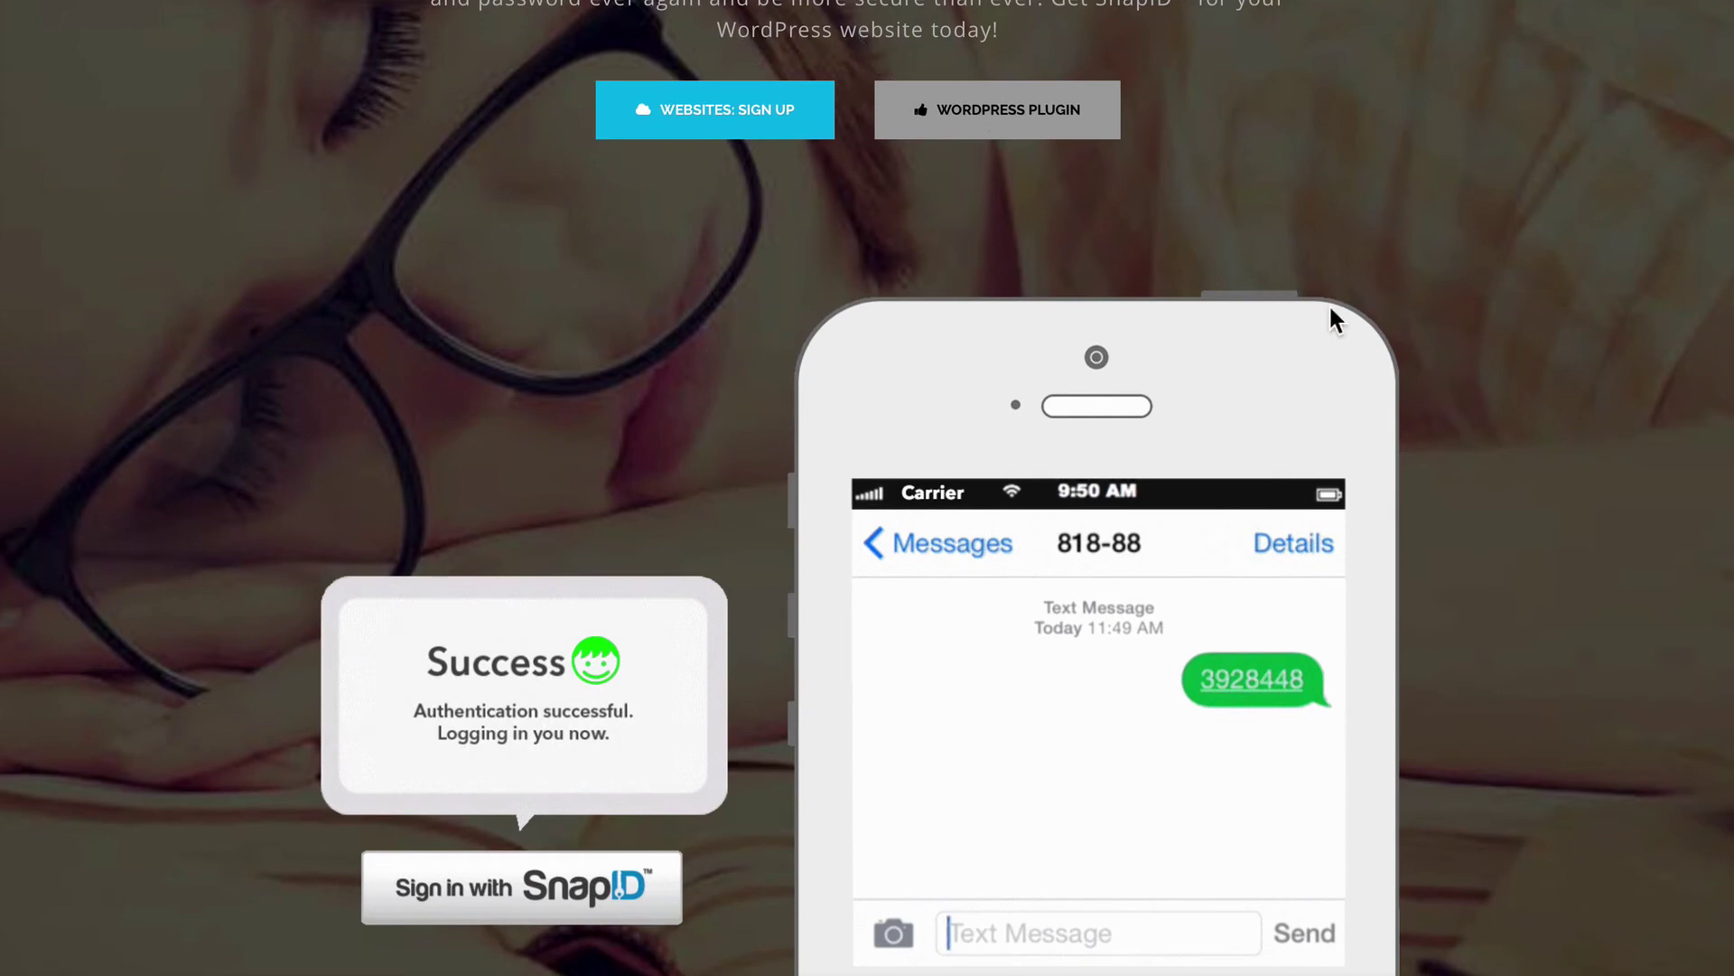
# Step: Scroll the SnapID homepage down to the Why SnapID section
pyautogui.scroll(-7, 1518, 478)
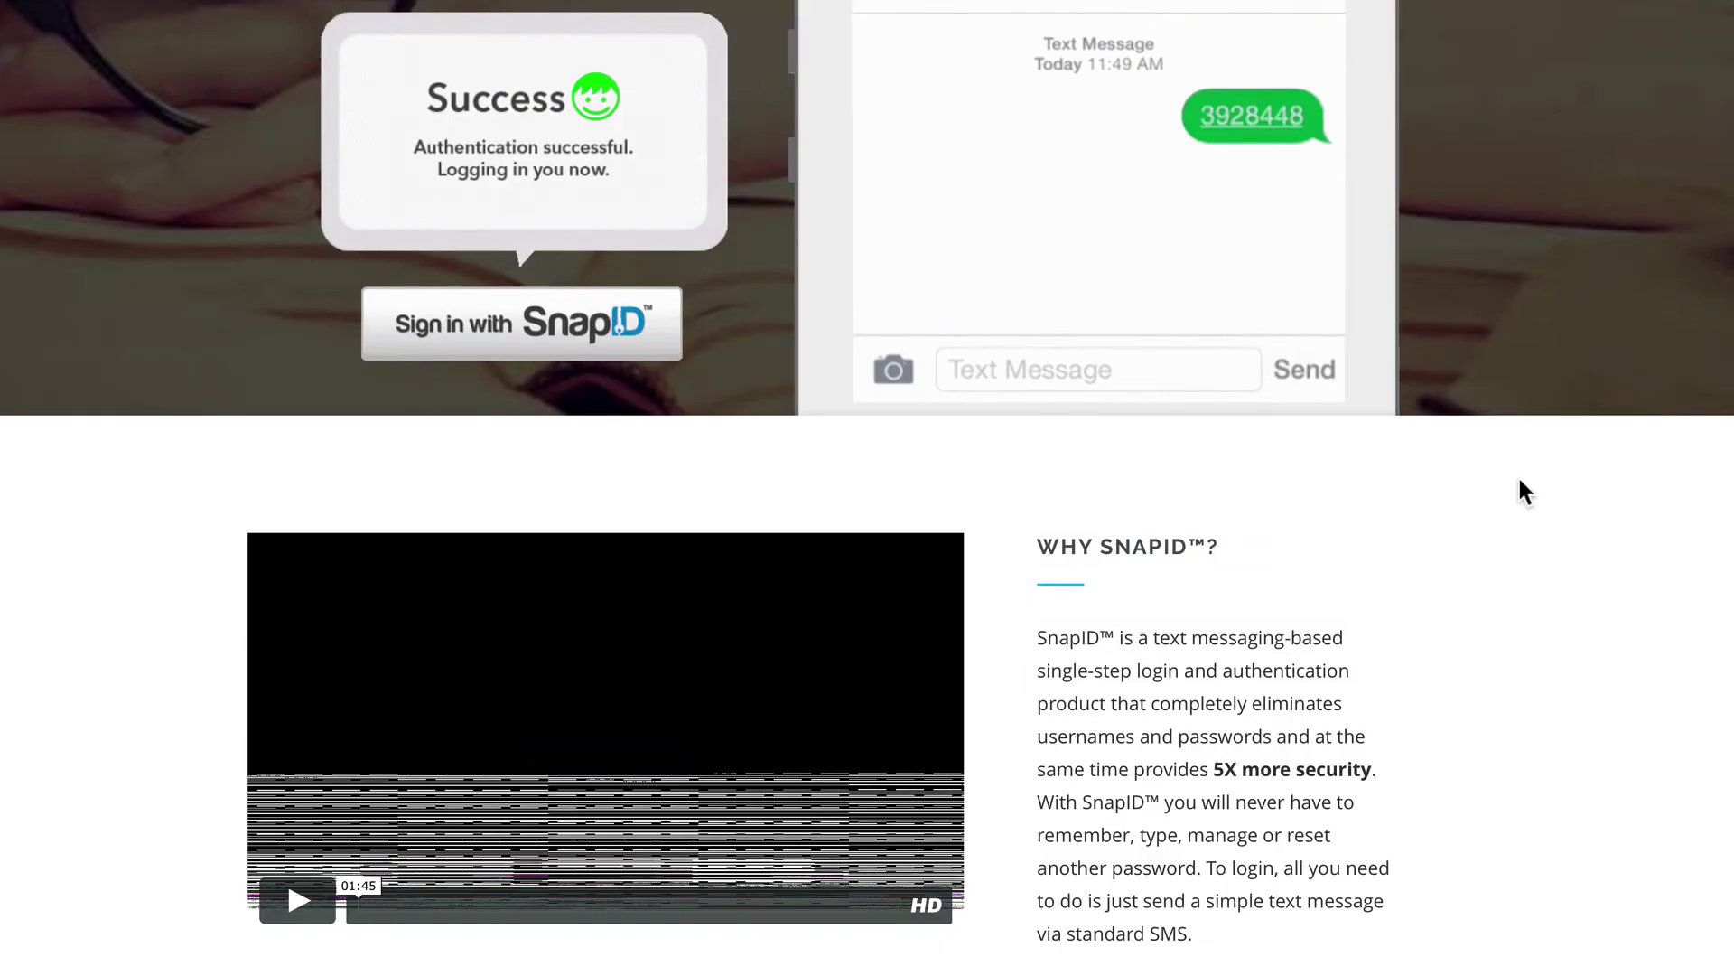